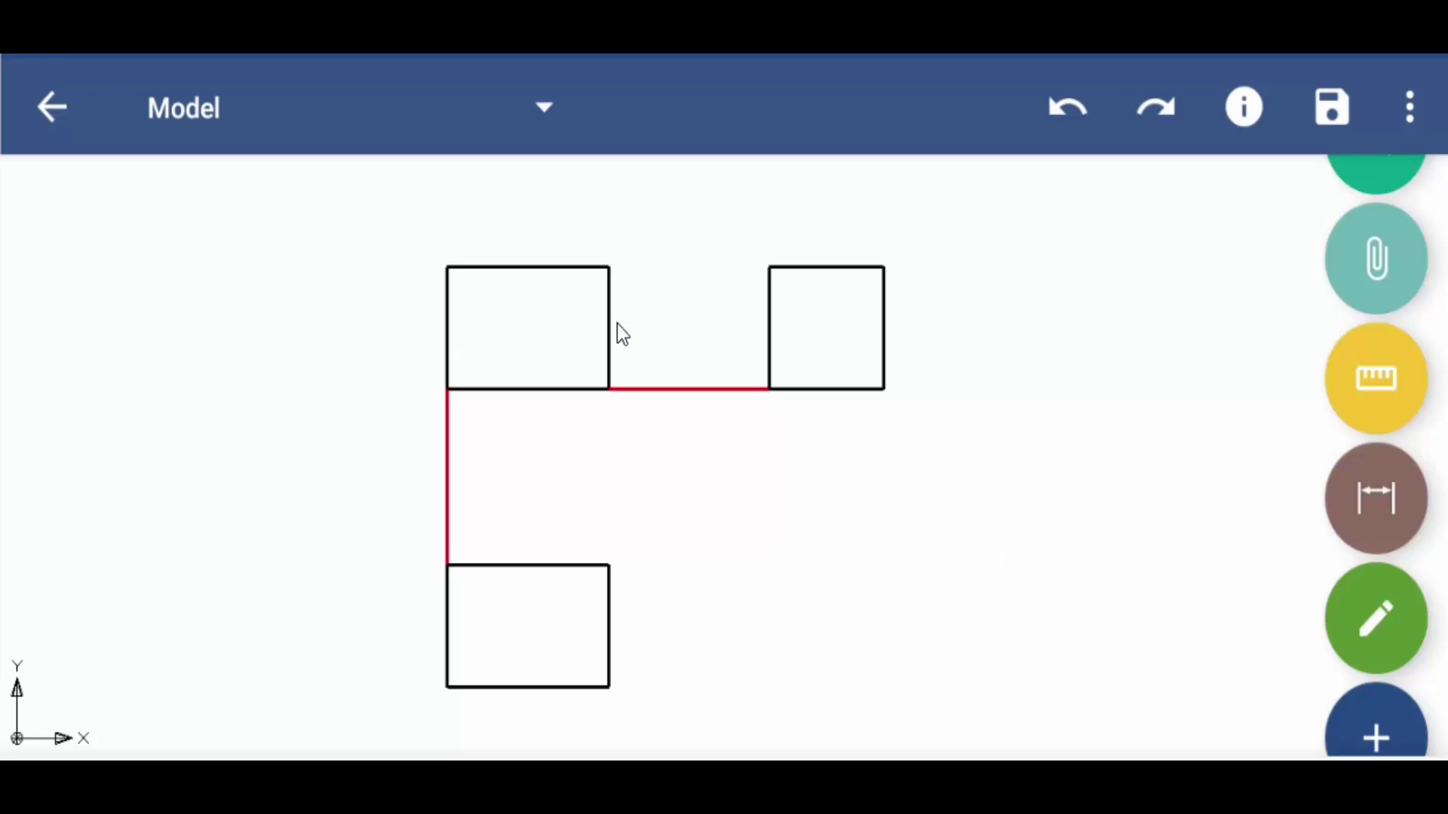
Step: Draw a 270 mm horizontal line joining the outer edge midpoints of both top squares
left_click(1400, 729)
left_click(1368, 692)
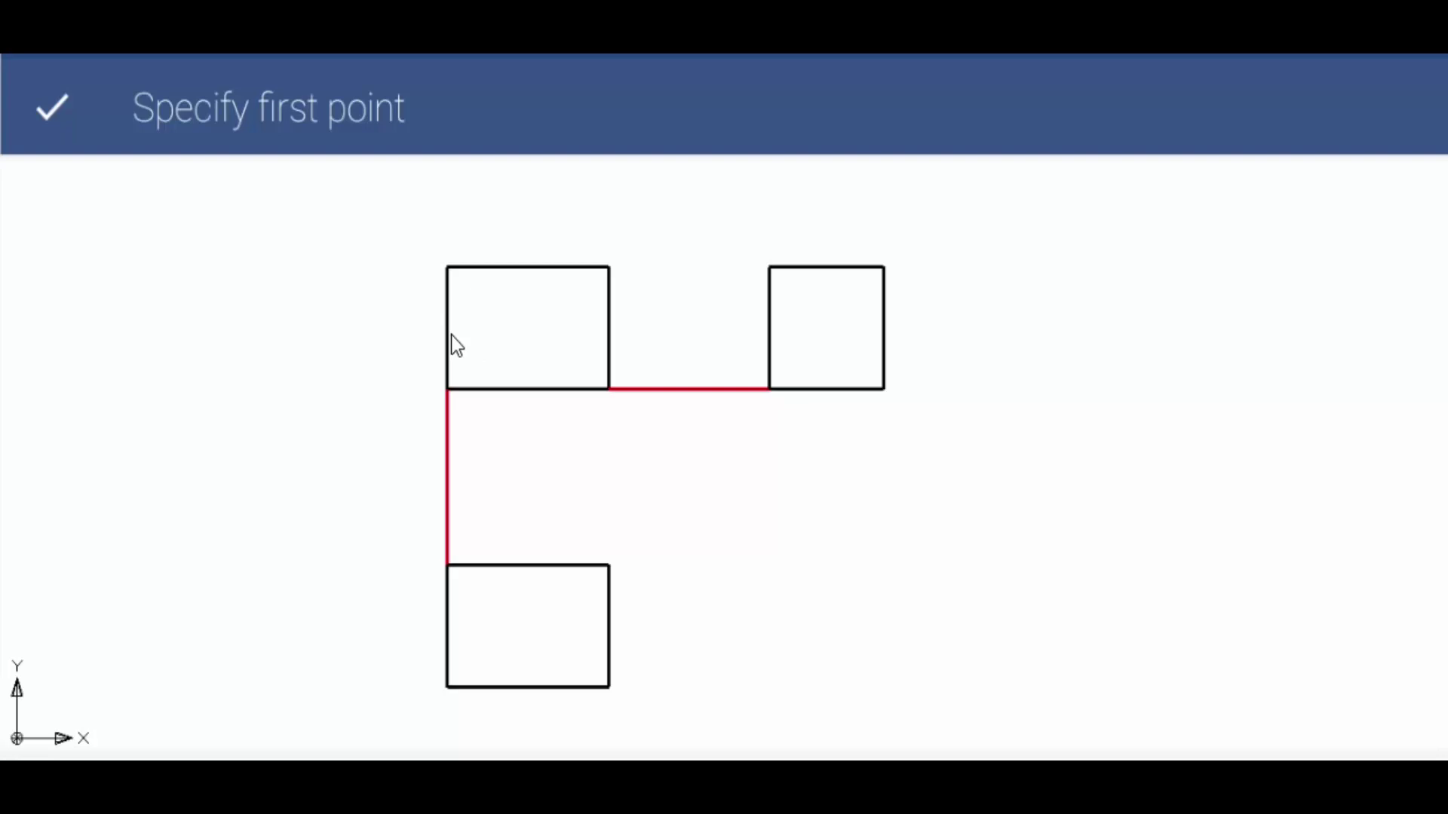
left_click(448, 328)
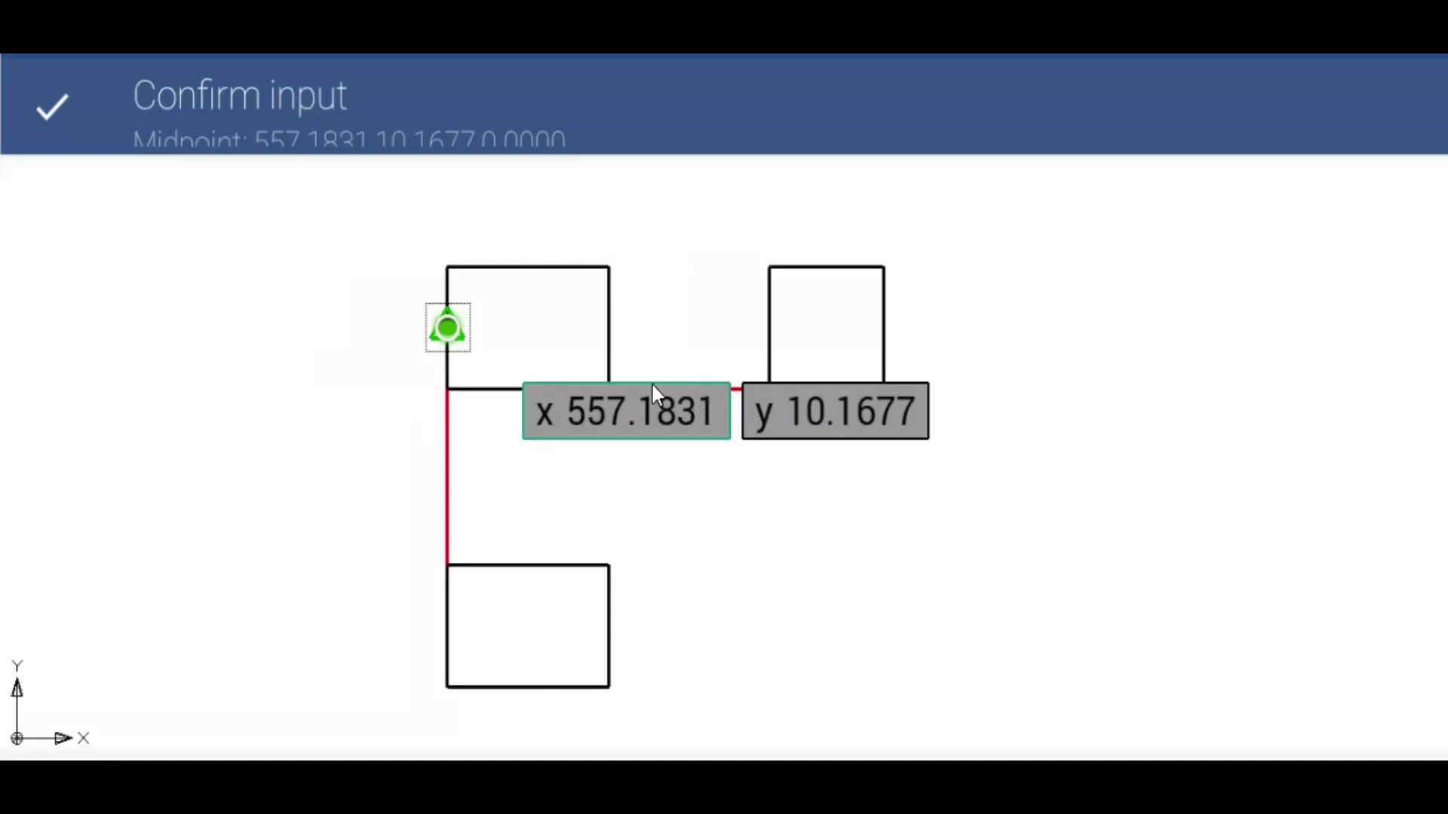
left_click(56, 108)
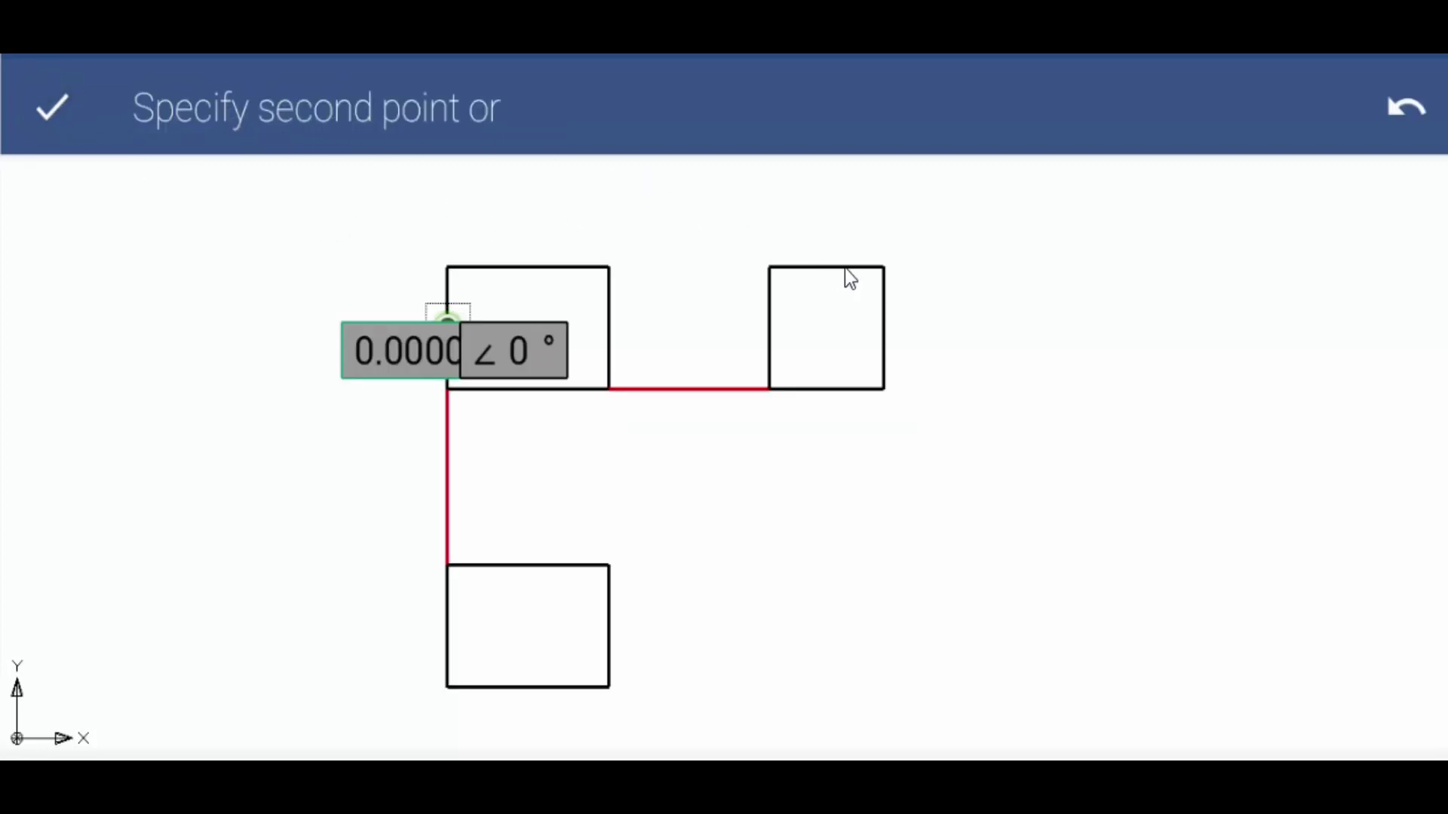
left_click(882, 324)
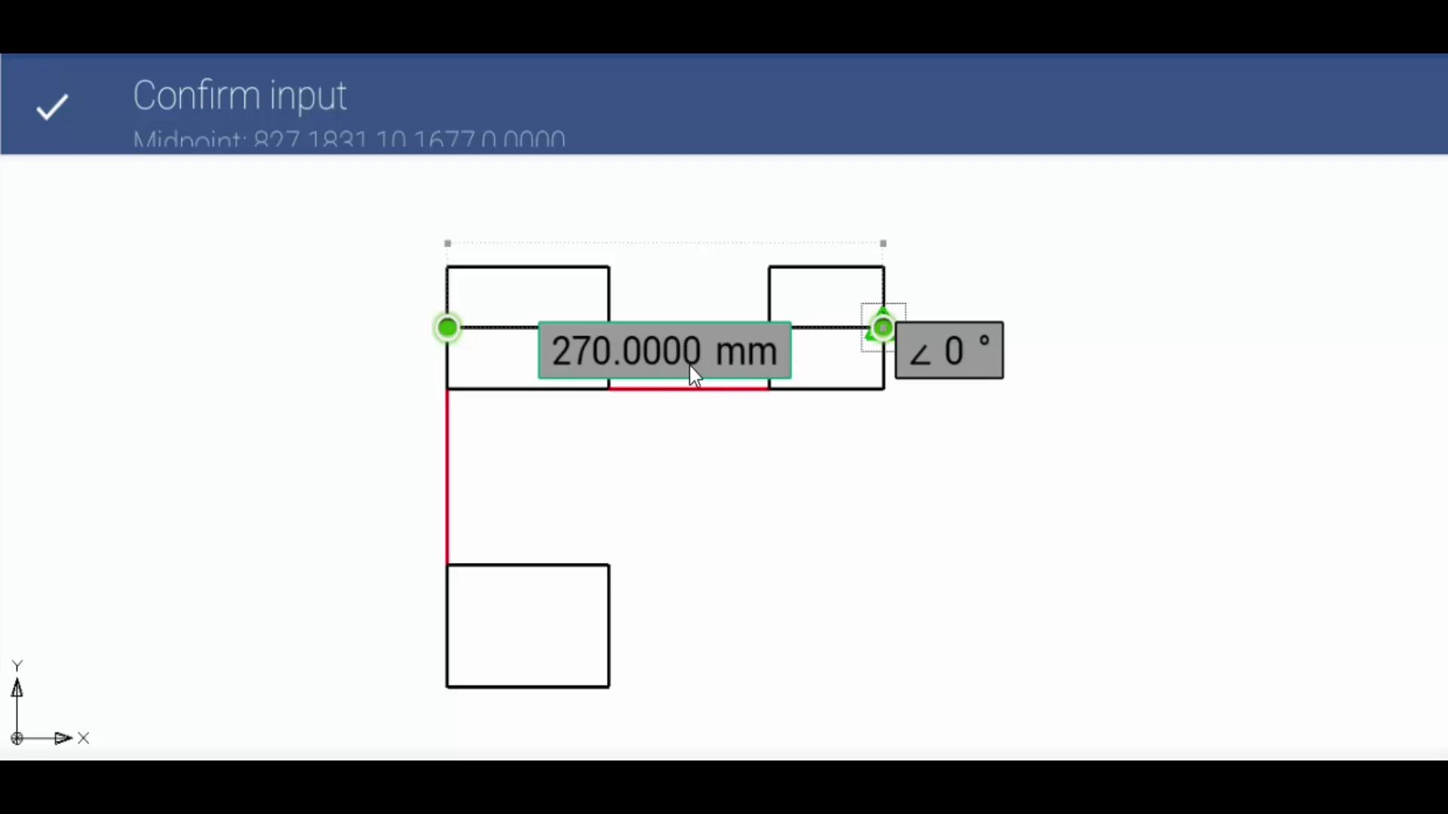
left_click(51, 109)
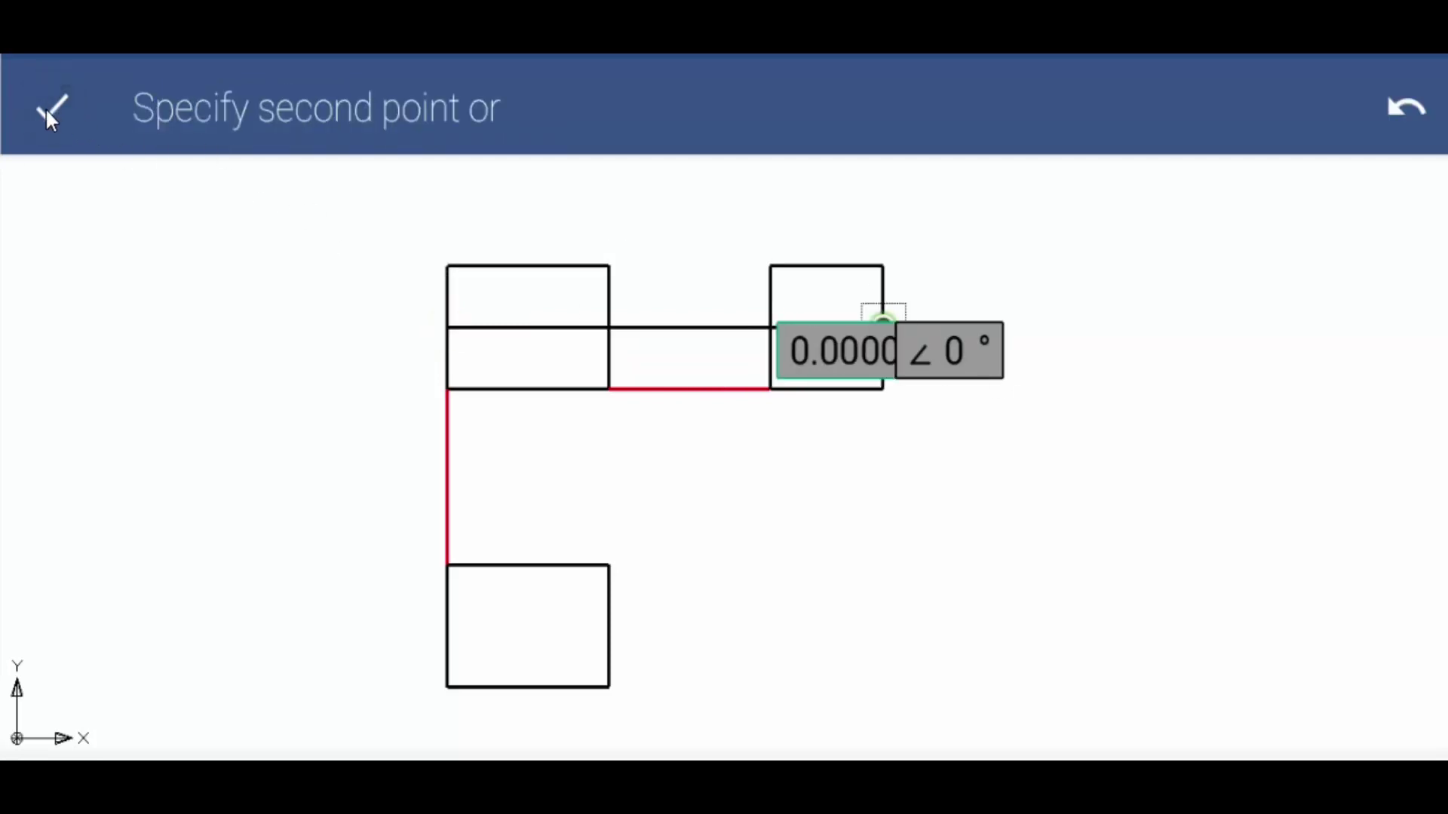
left_click(45, 107)
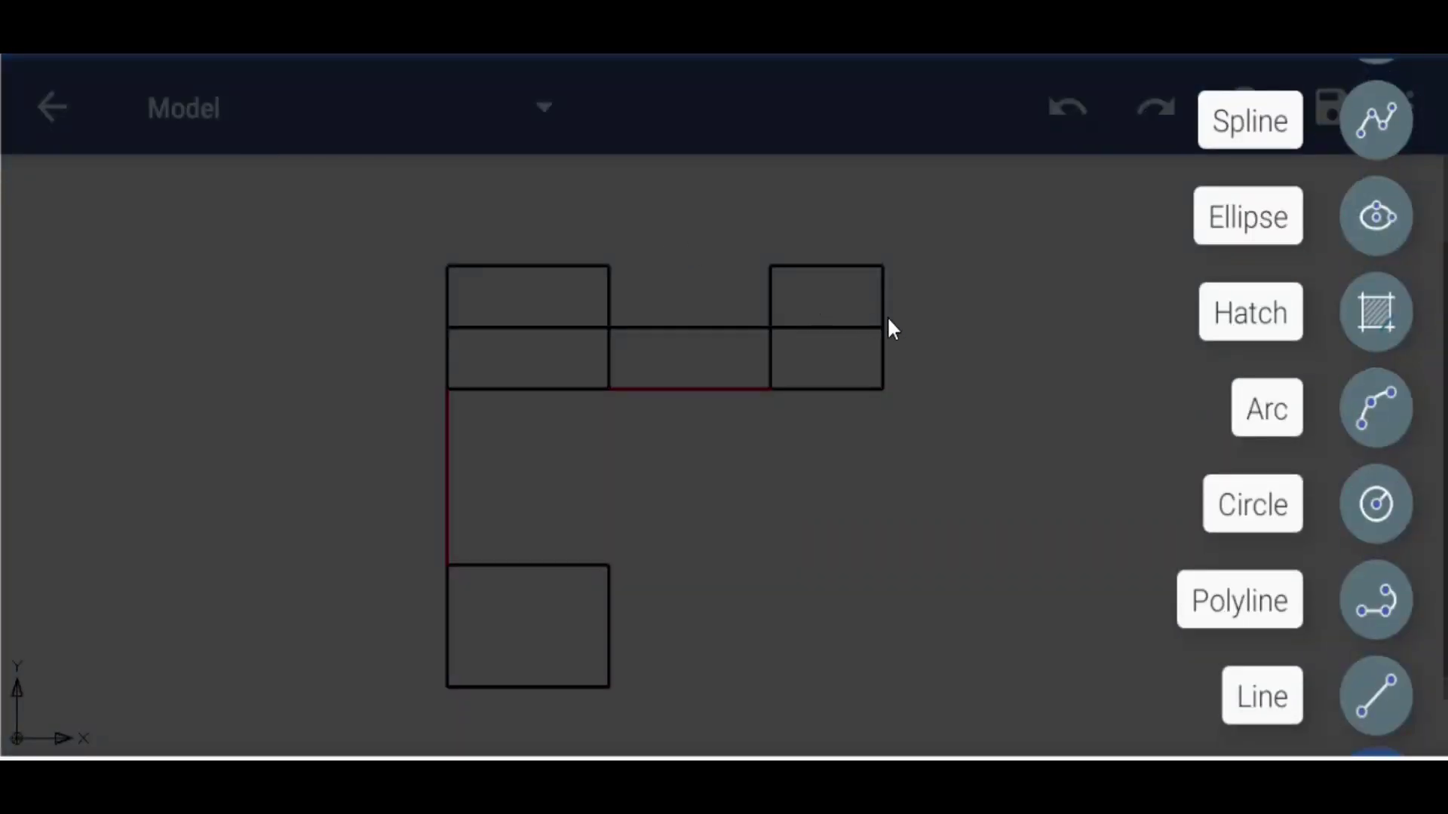
Step: Draw a 100 mm horizontal line between the bottom square's left and right edge midpoints
left_click(790, 567)
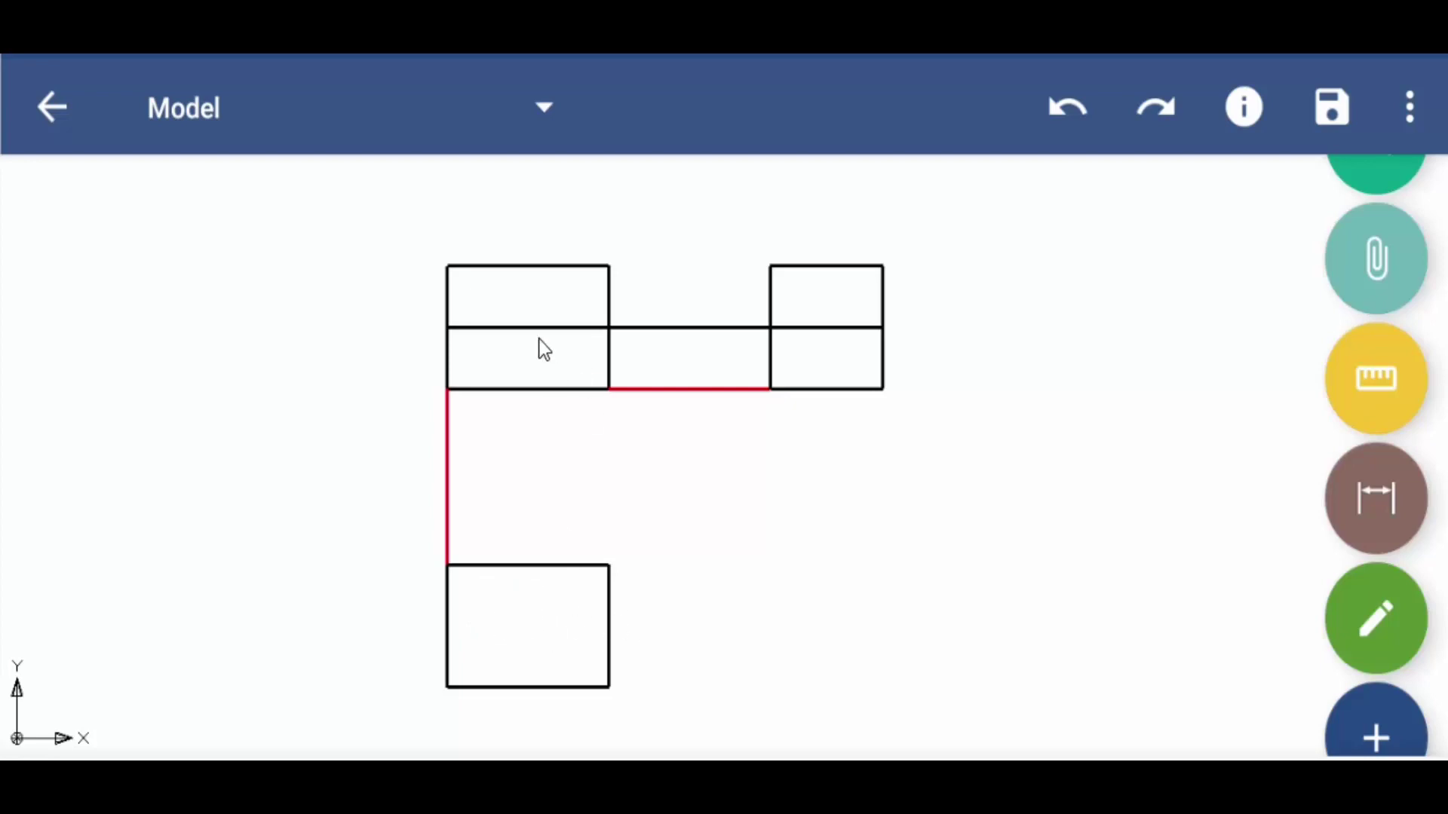
left_click(1382, 711)
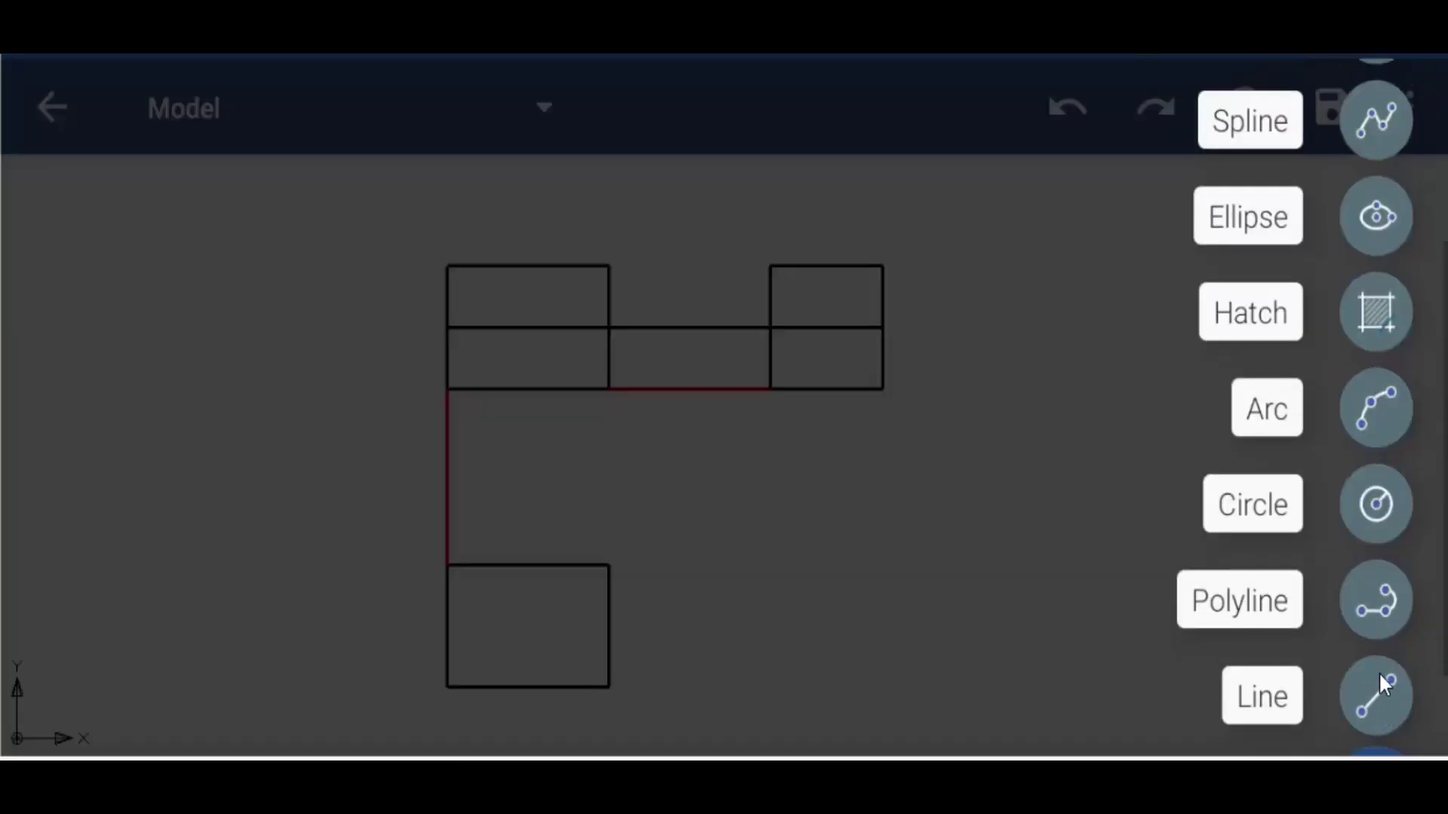
left_click(1378, 694)
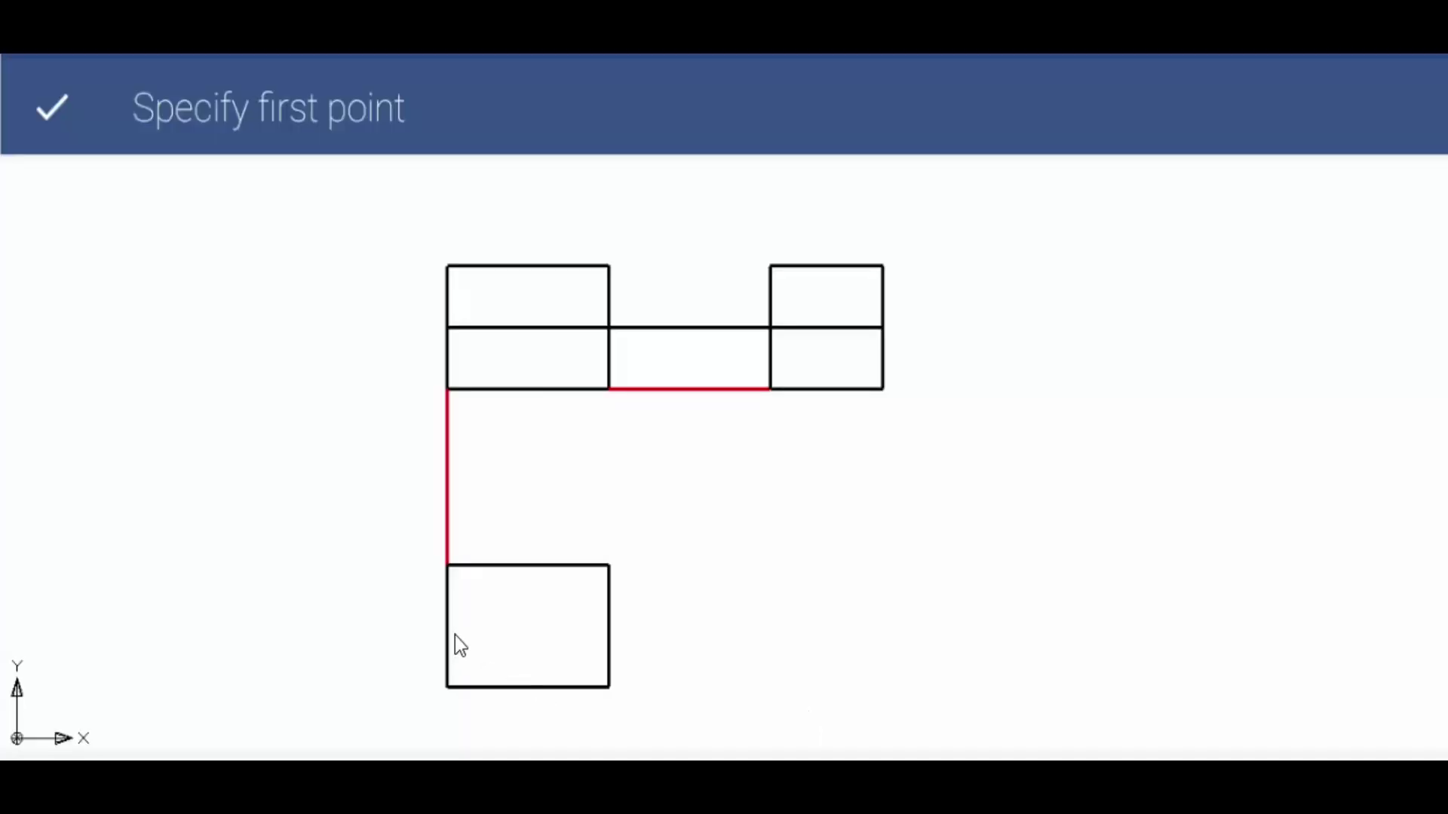
left_click(448, 628)
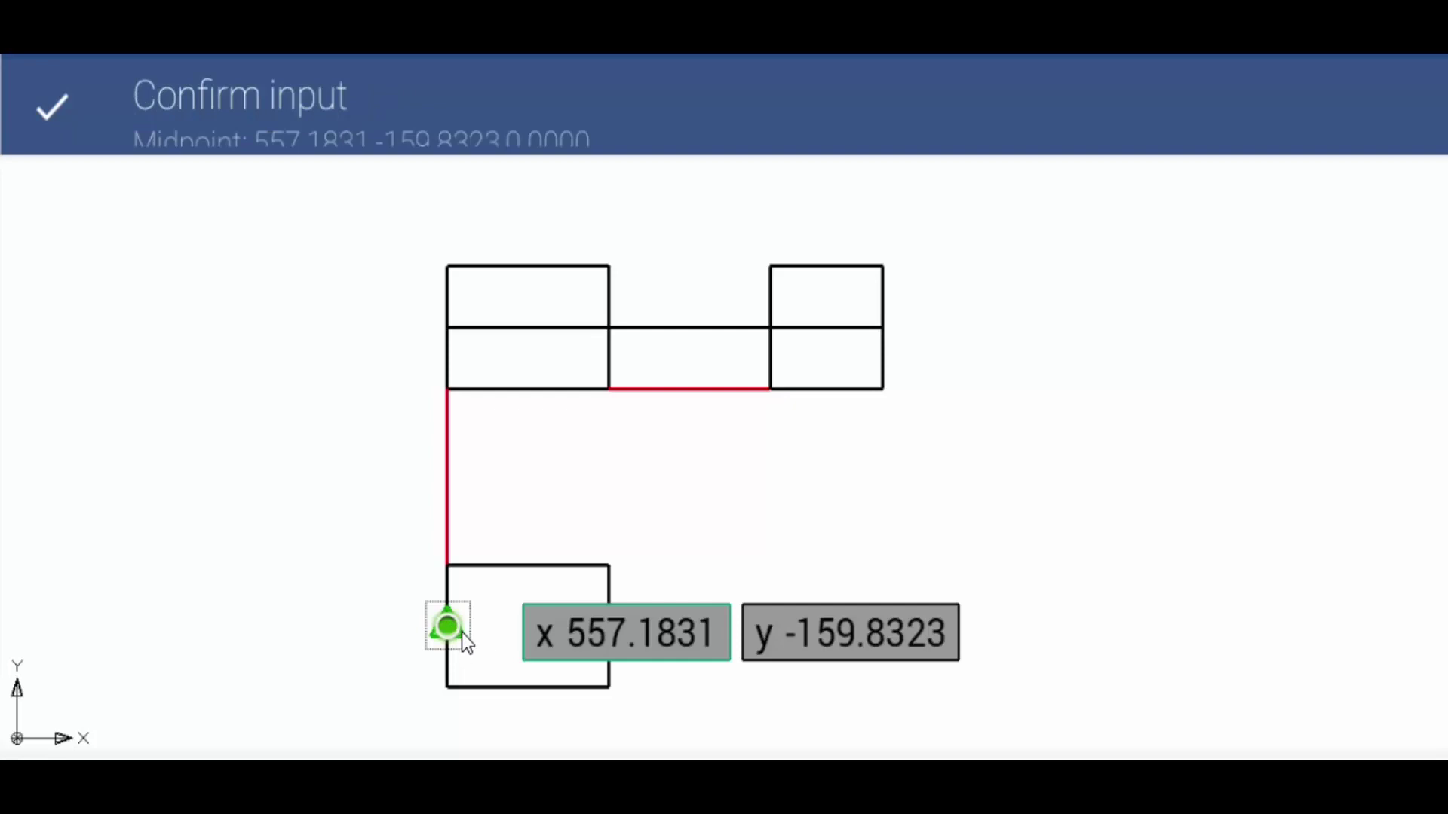
left_click(54, 106)
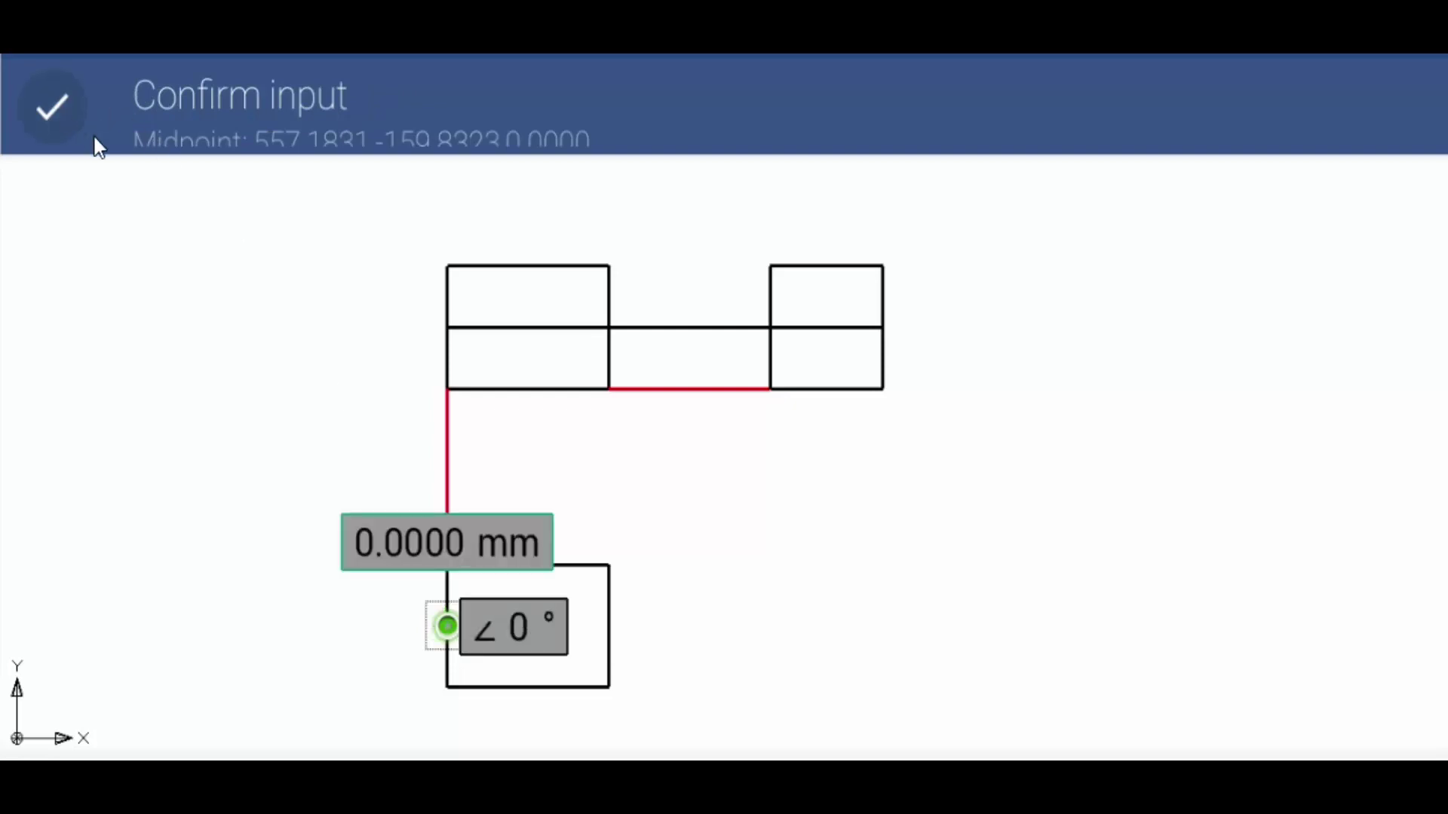
left_click(609, 626)
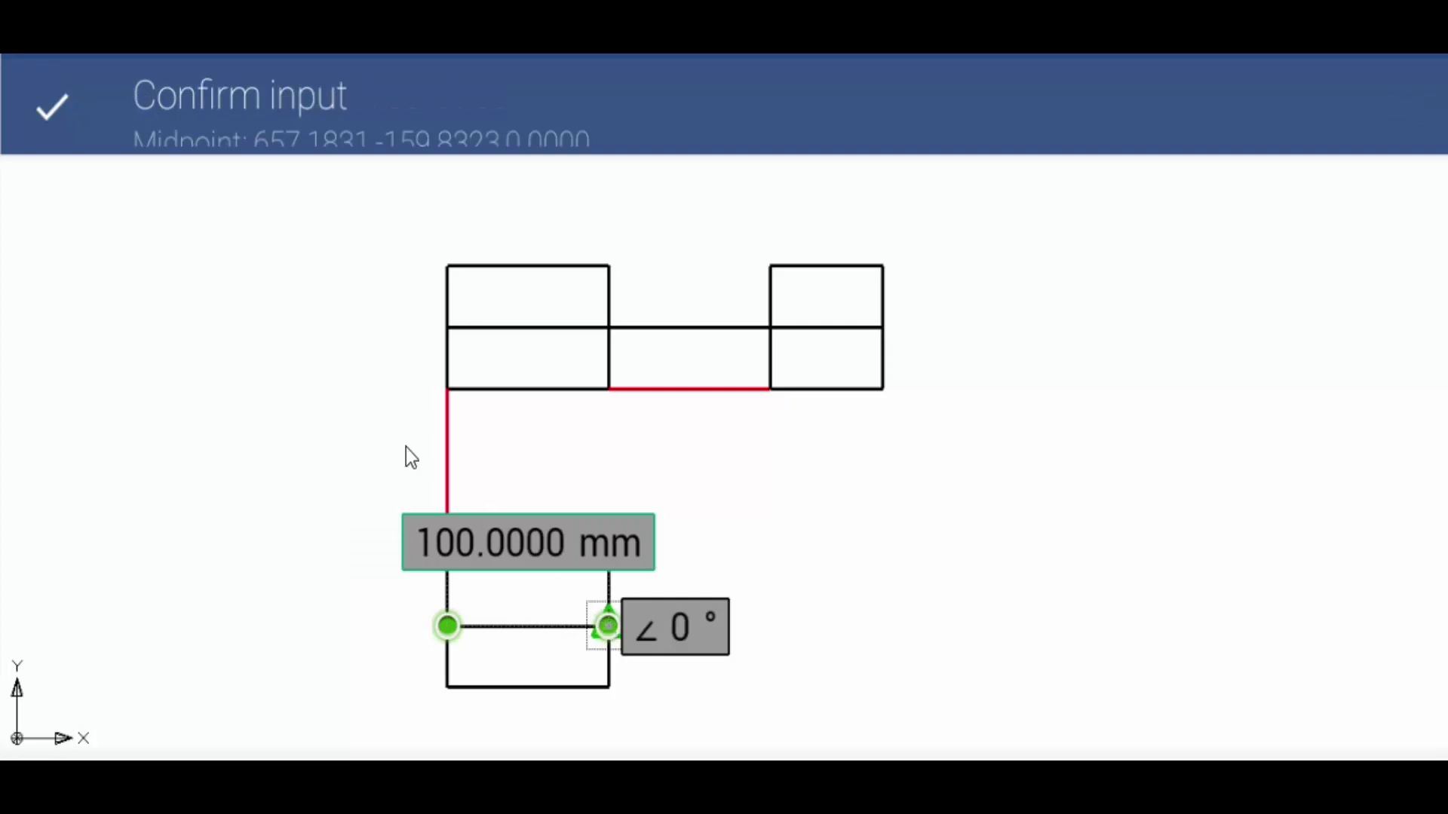
left_click(53, 109)
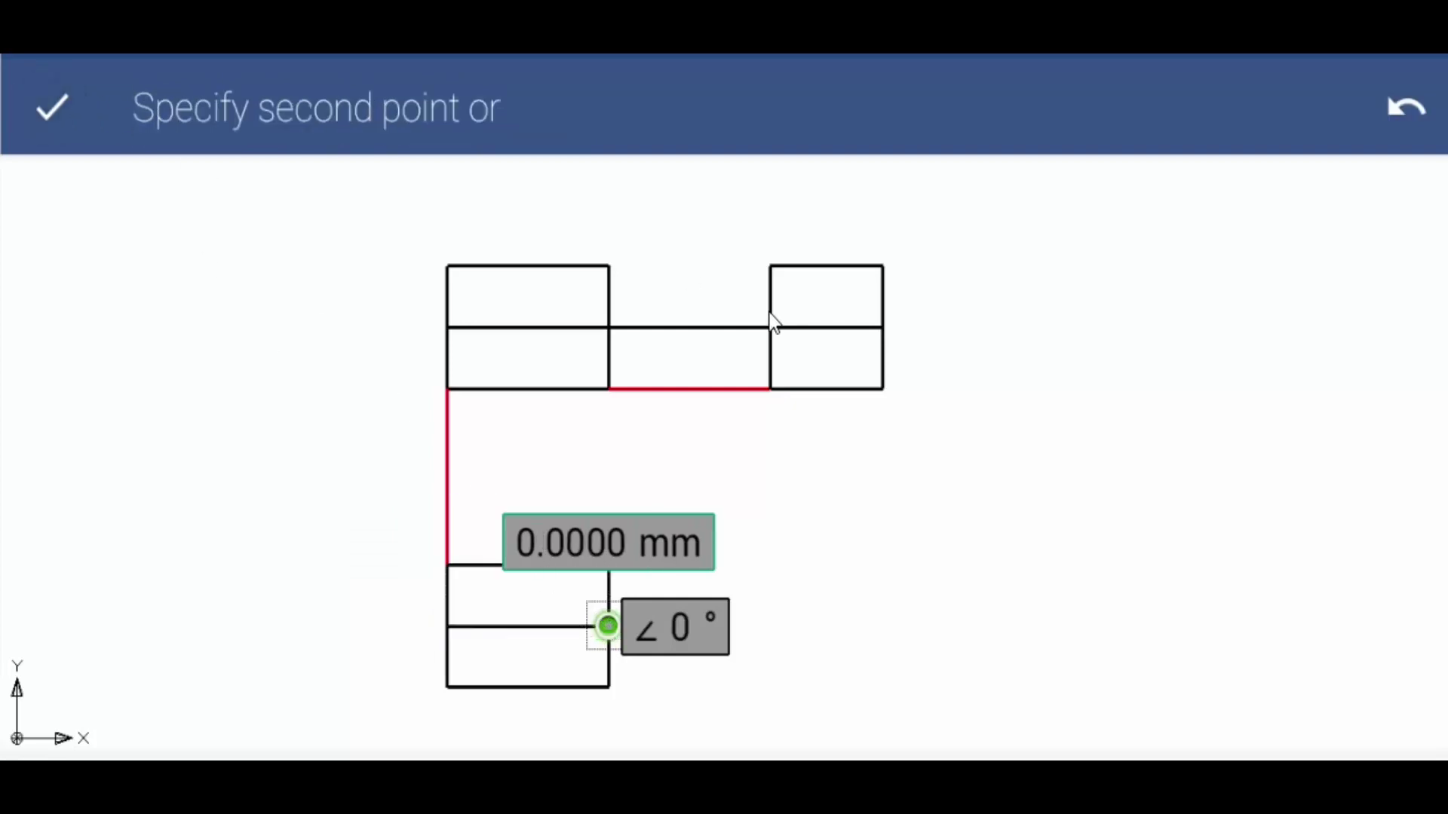
left_click(48, 102)
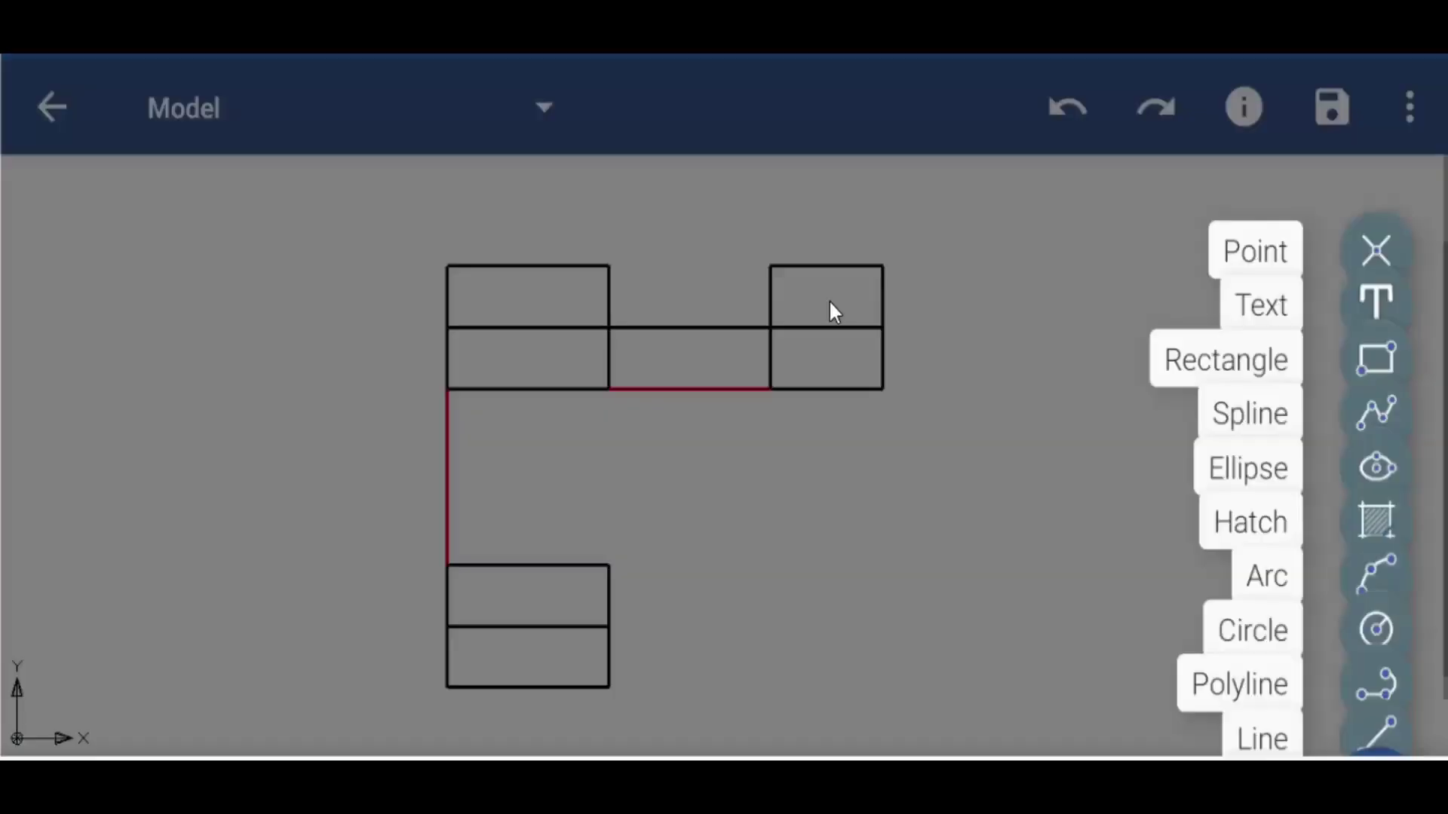
left_click(1183, 344)
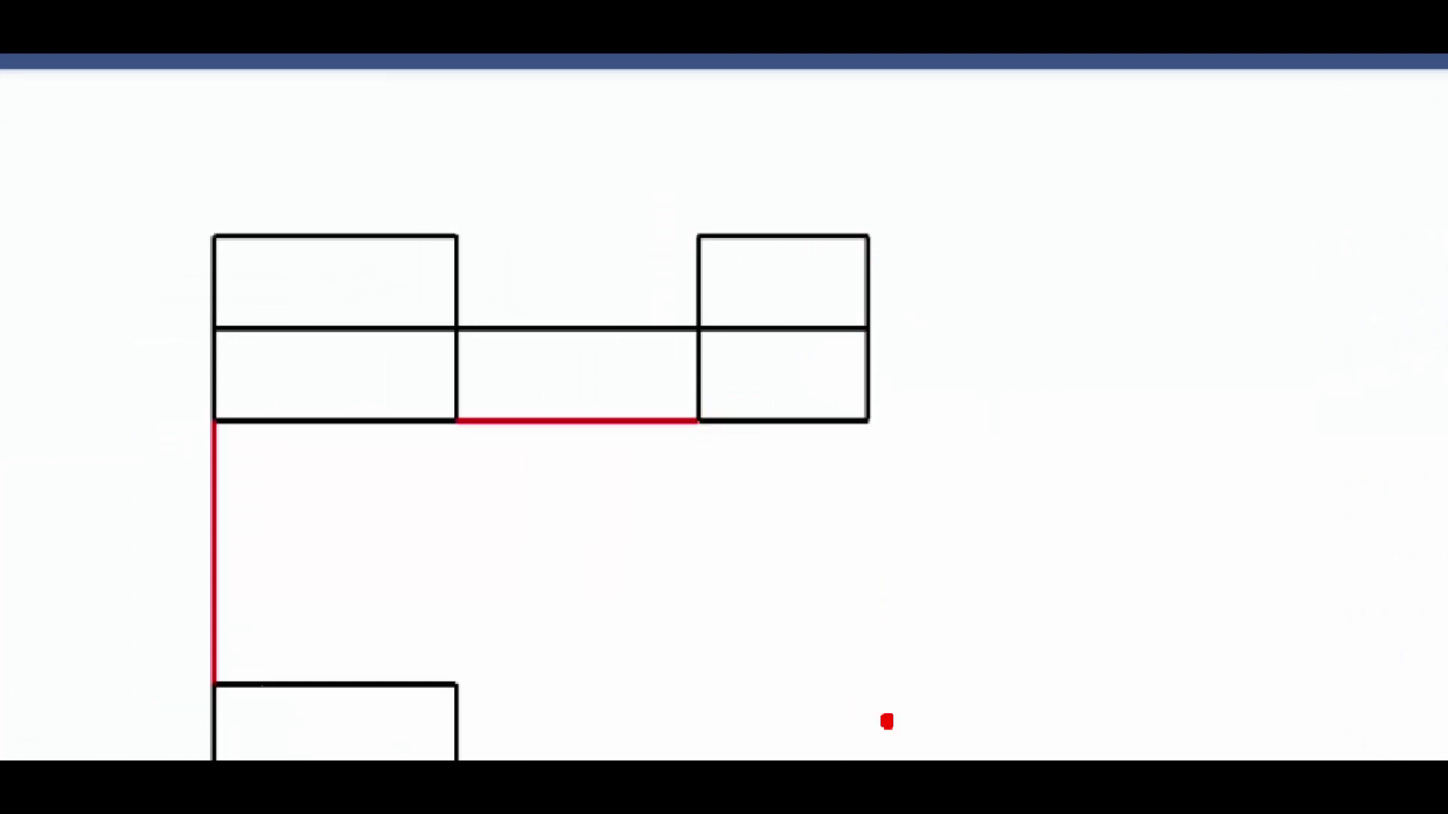
Step: Freehand a red isometric sketch of the two-step block with an arrow pointing at it
left_click_drag(938, 458, 938, 640)
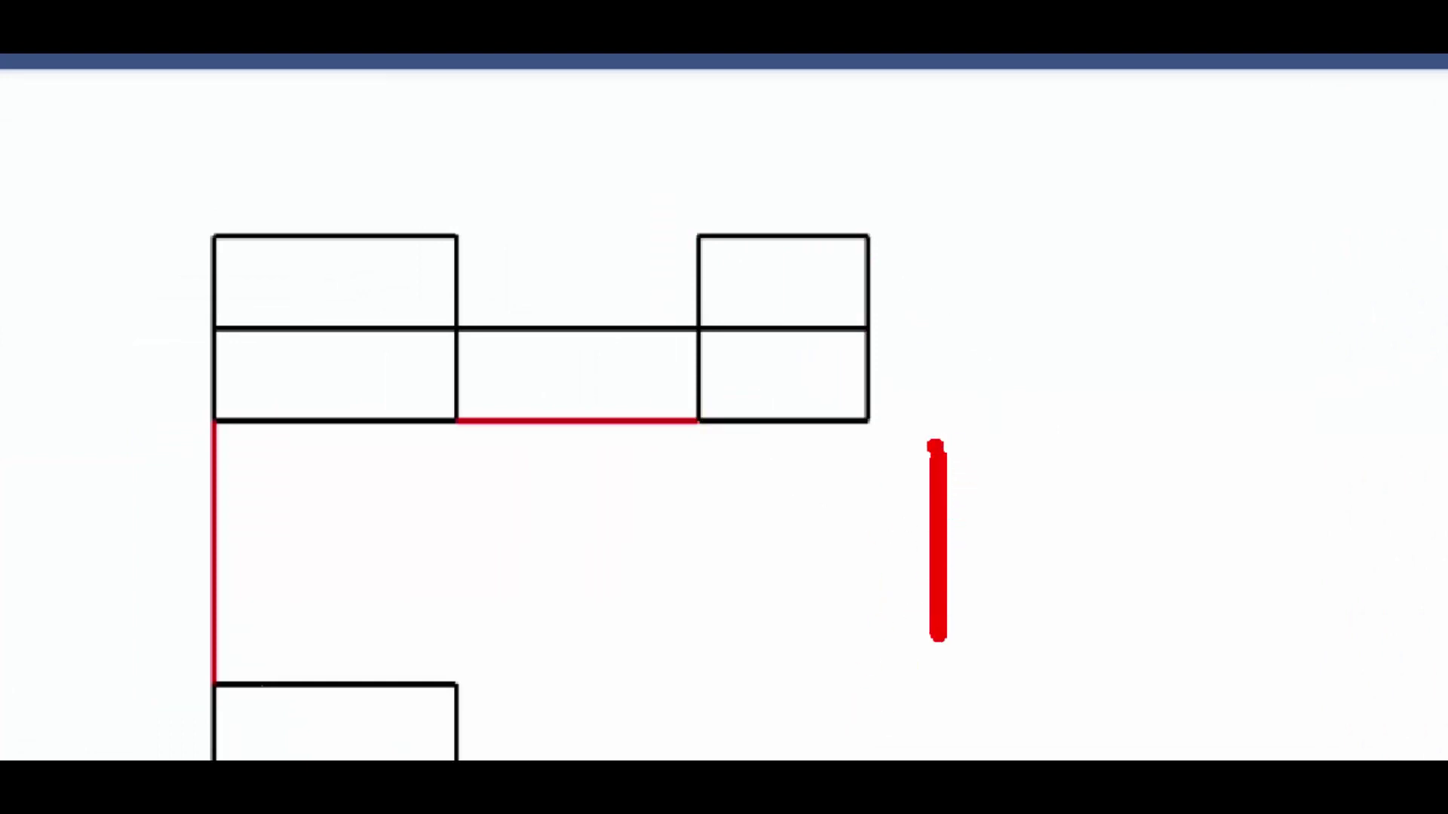
mouse_move(935, 445)
left_mouse_down()
mouse_move(1014, 508)
mouse_move(1009, 607)
mouse_move(1071, 637)
left_mouse_up()
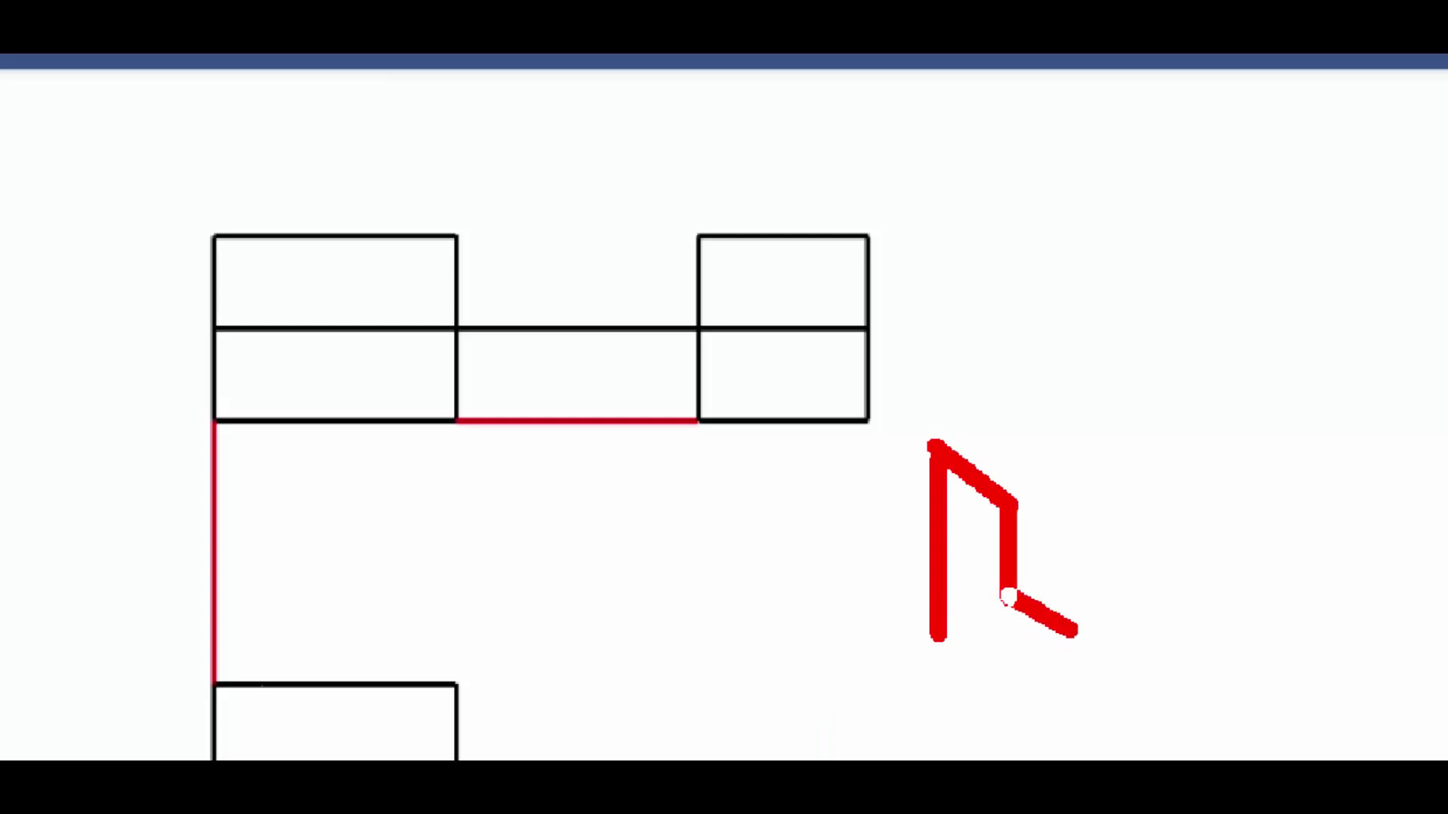
left_click_drag(938, 624, 1051, 705)
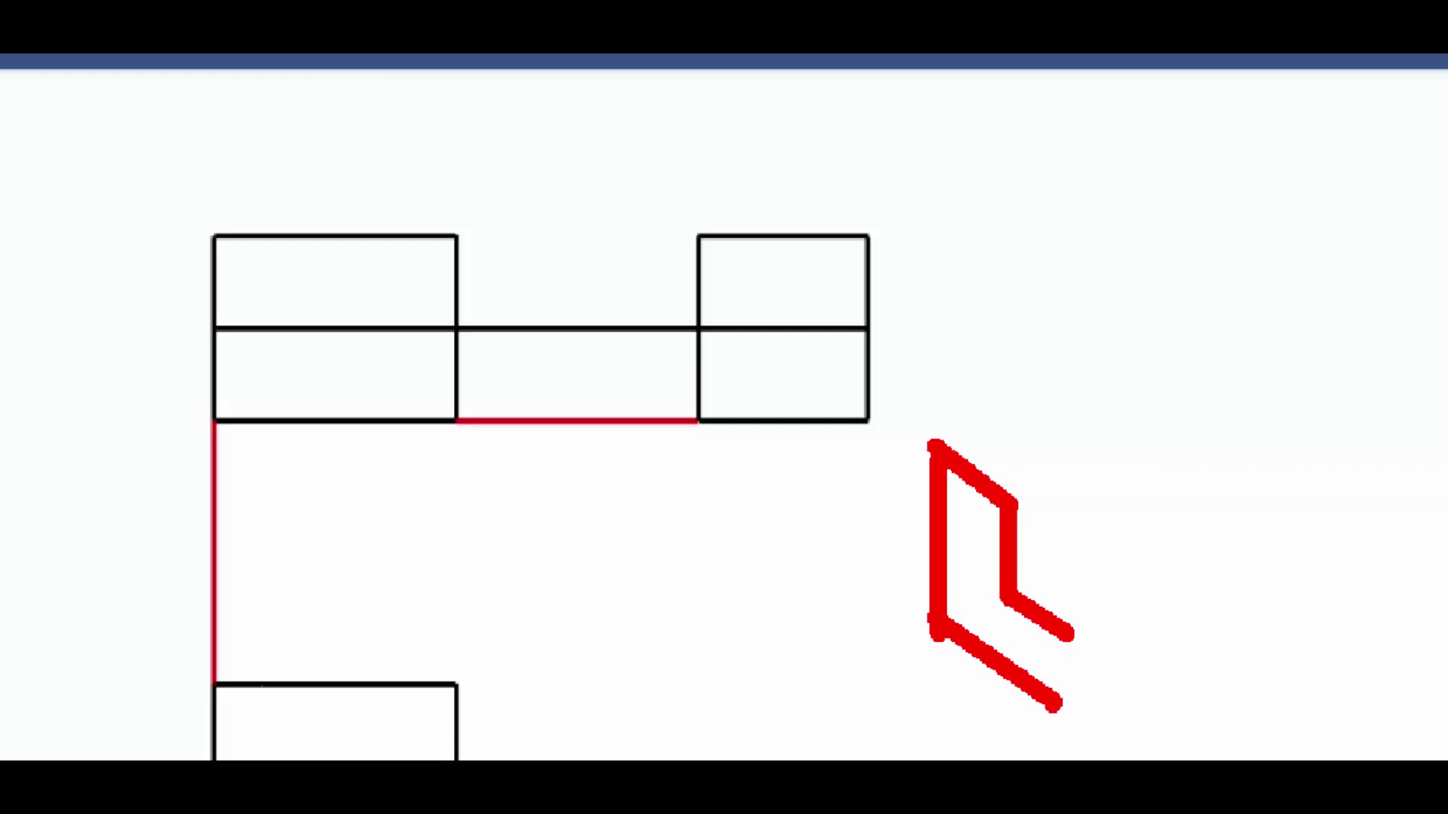
mouse_move(1051, 656)
left_mouse_down()
mouse_move(1052, 701)
mouse_move(1054, 638)
left_mouse_up()
left_click_drag(879, 632, 743, 690)
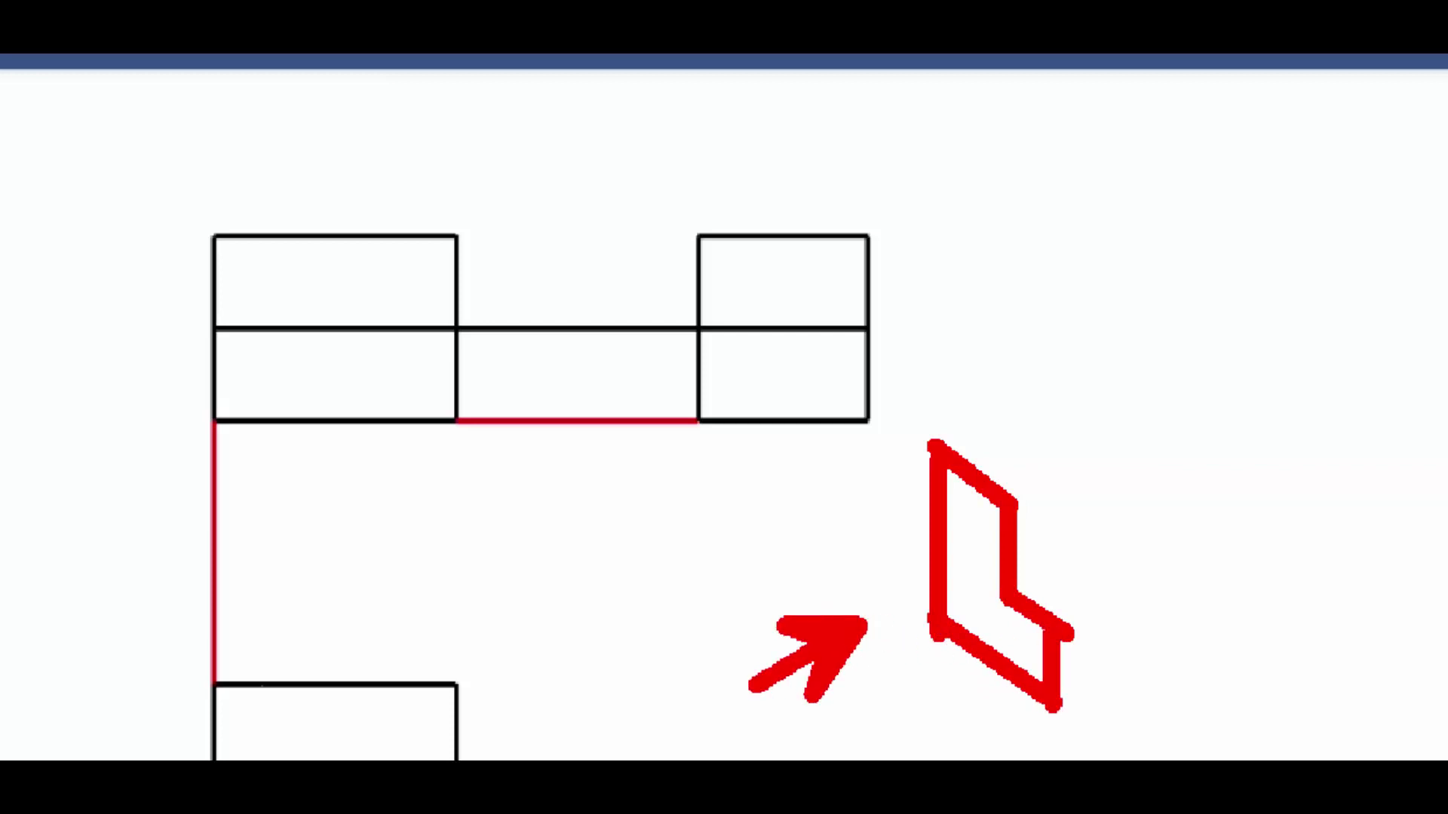
left_click_drag(935, 444, 1154, 343)
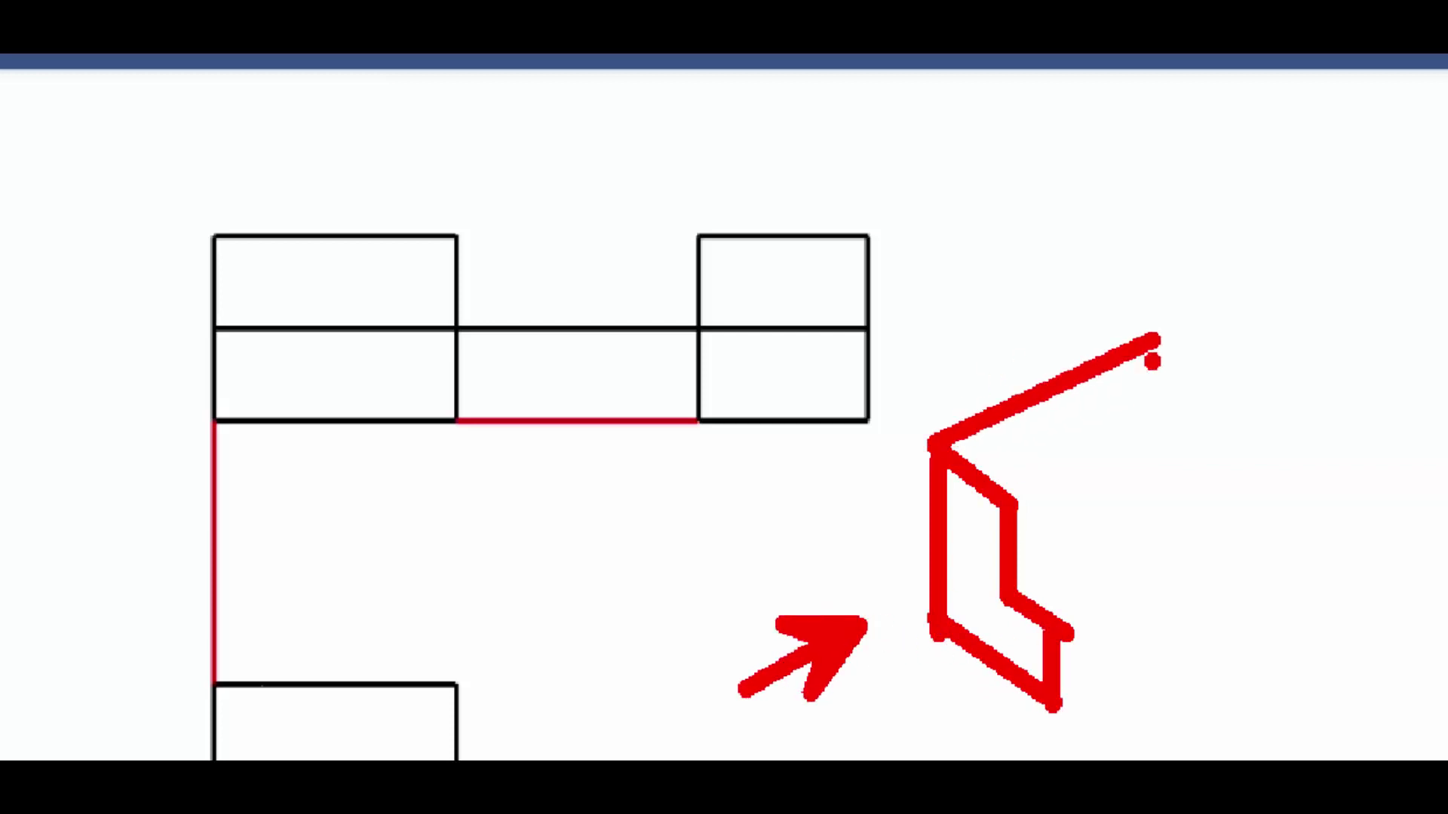
left_click_drag(1010, 499, 1233, 389)
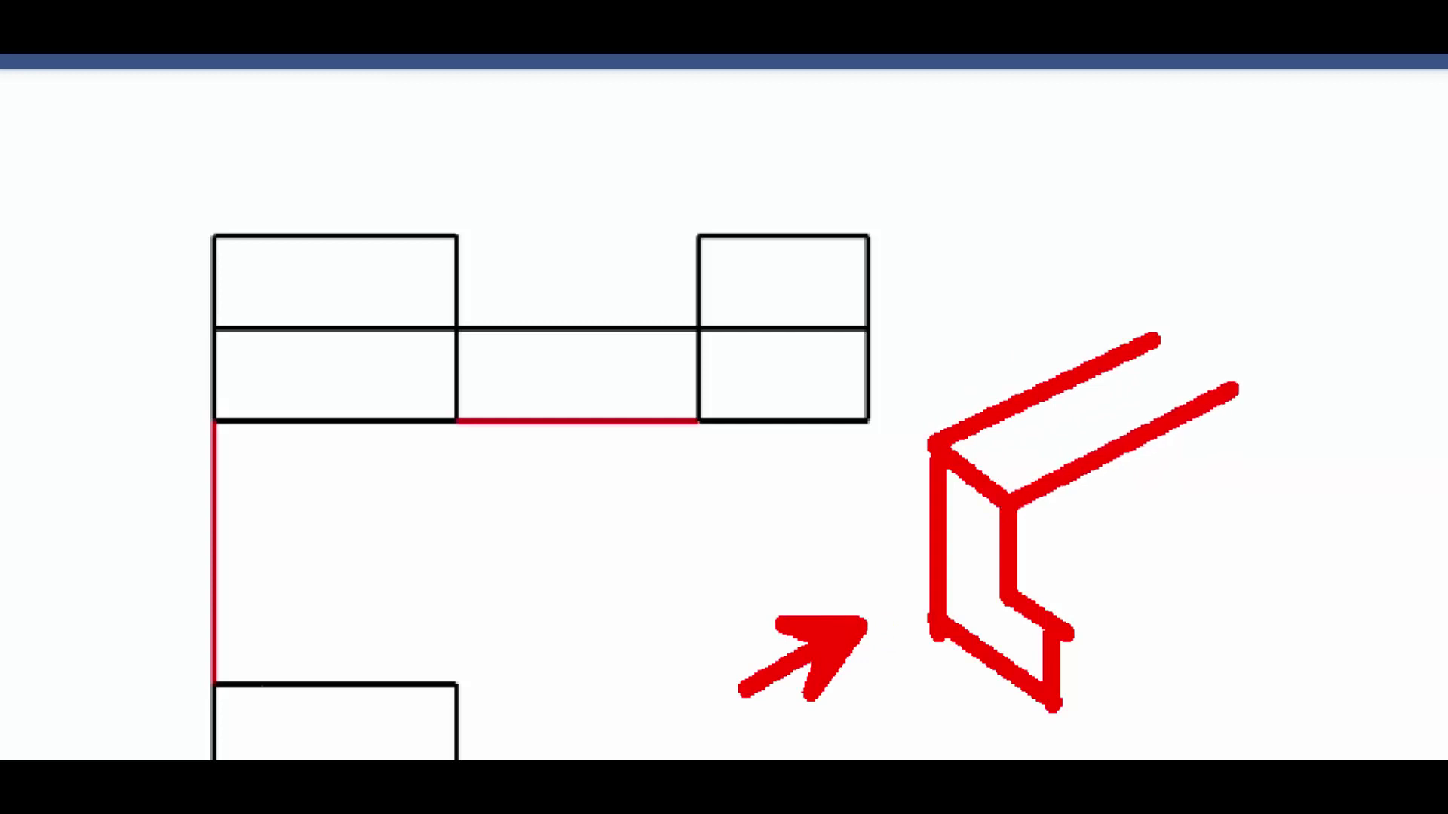
left_click(1165, 330)
mouse_move(1165, 330)
left_mouse_down()
mouse_move(1239, 377)
mouse_move(1231, 480)
left_mouse_up()
mouse_move(1014, 590)
left_mouse_down()
mouse_move(1235, 473)
mouse_move(1290, 501)
mouse_move(1052, 628)
mouse_move(1293, 504)
mouse_move(1287, 591)
left_mouse_up()
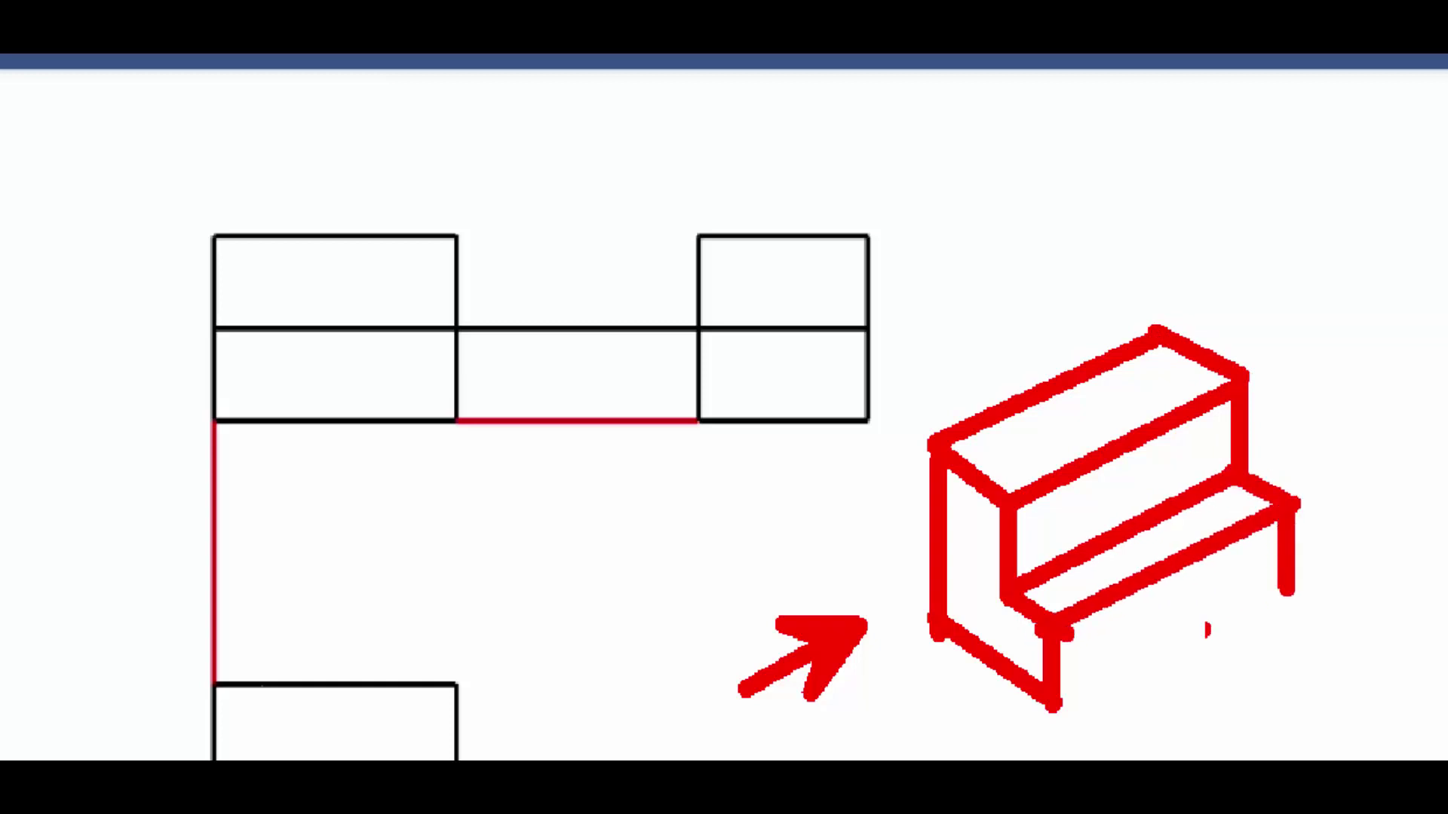
left_click_drag(1052, 706, 1288, 592)
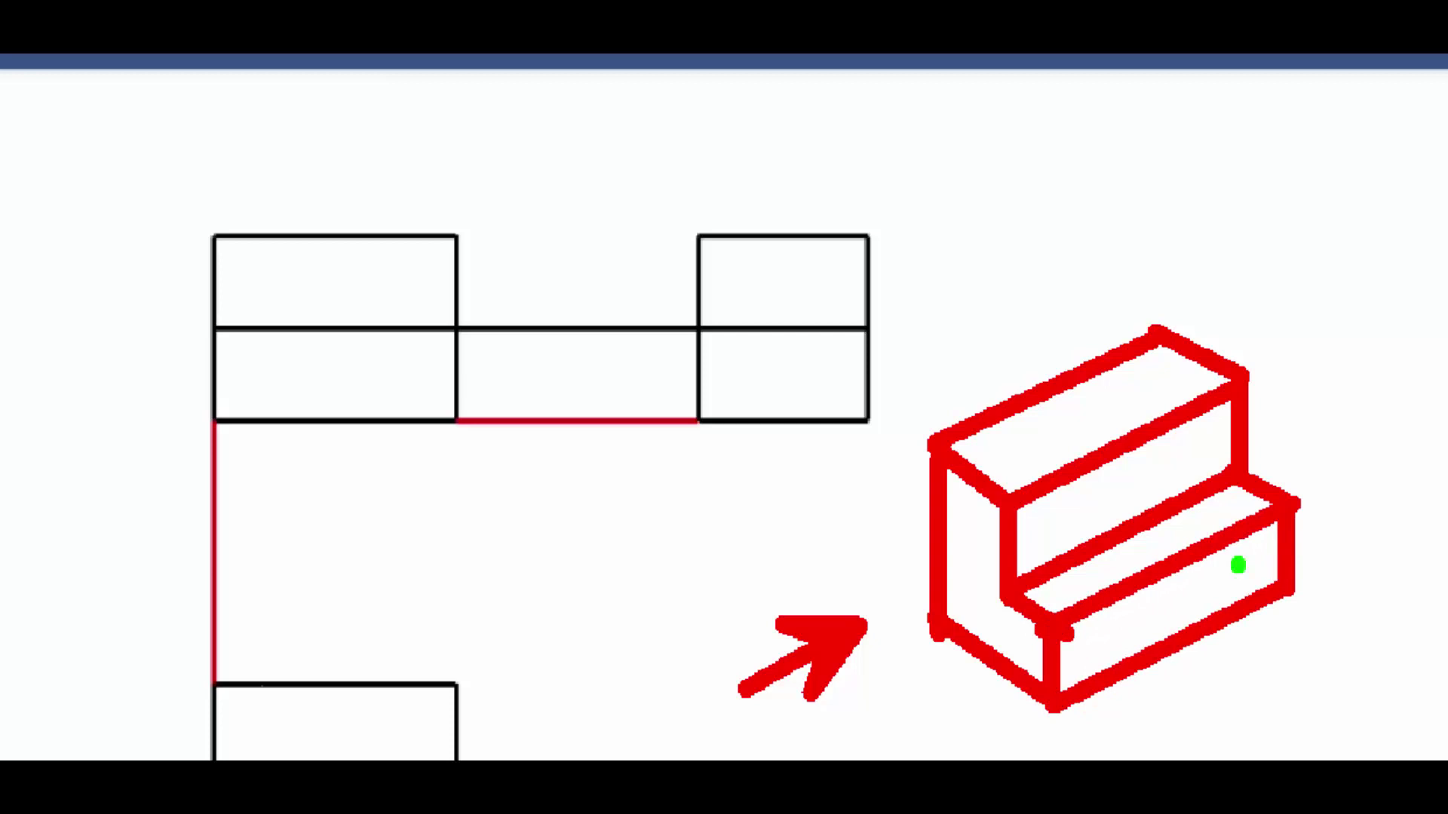
Step: Shade the sketched block's left face with green strokes
left_click_drag(948, 506, 987, 497)
left_click_drag(946, 552, 997, 532)
left_click_drag(948, 587, 1000, 570)
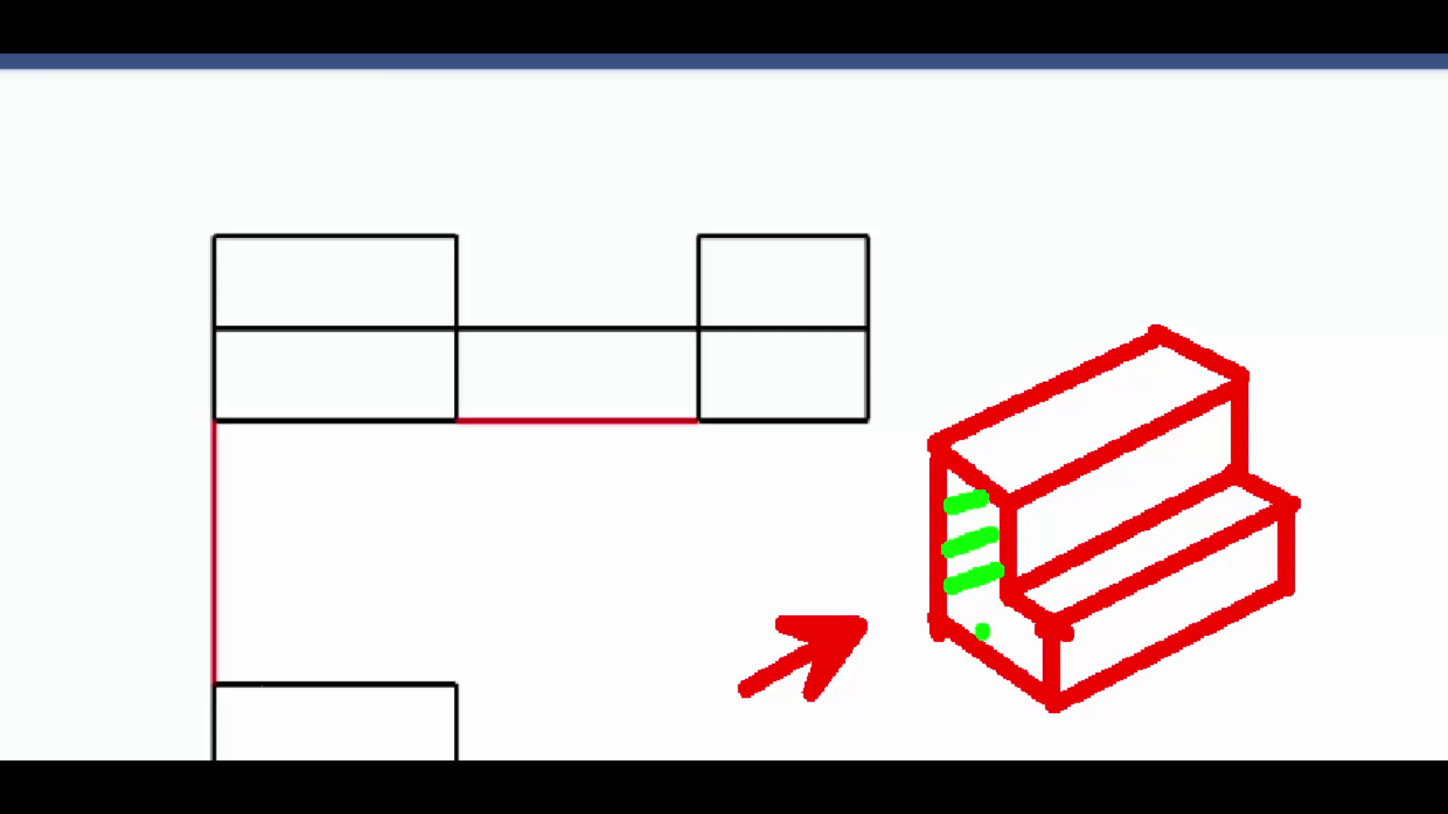
left_click_drag(1018, 636, 978, 642)
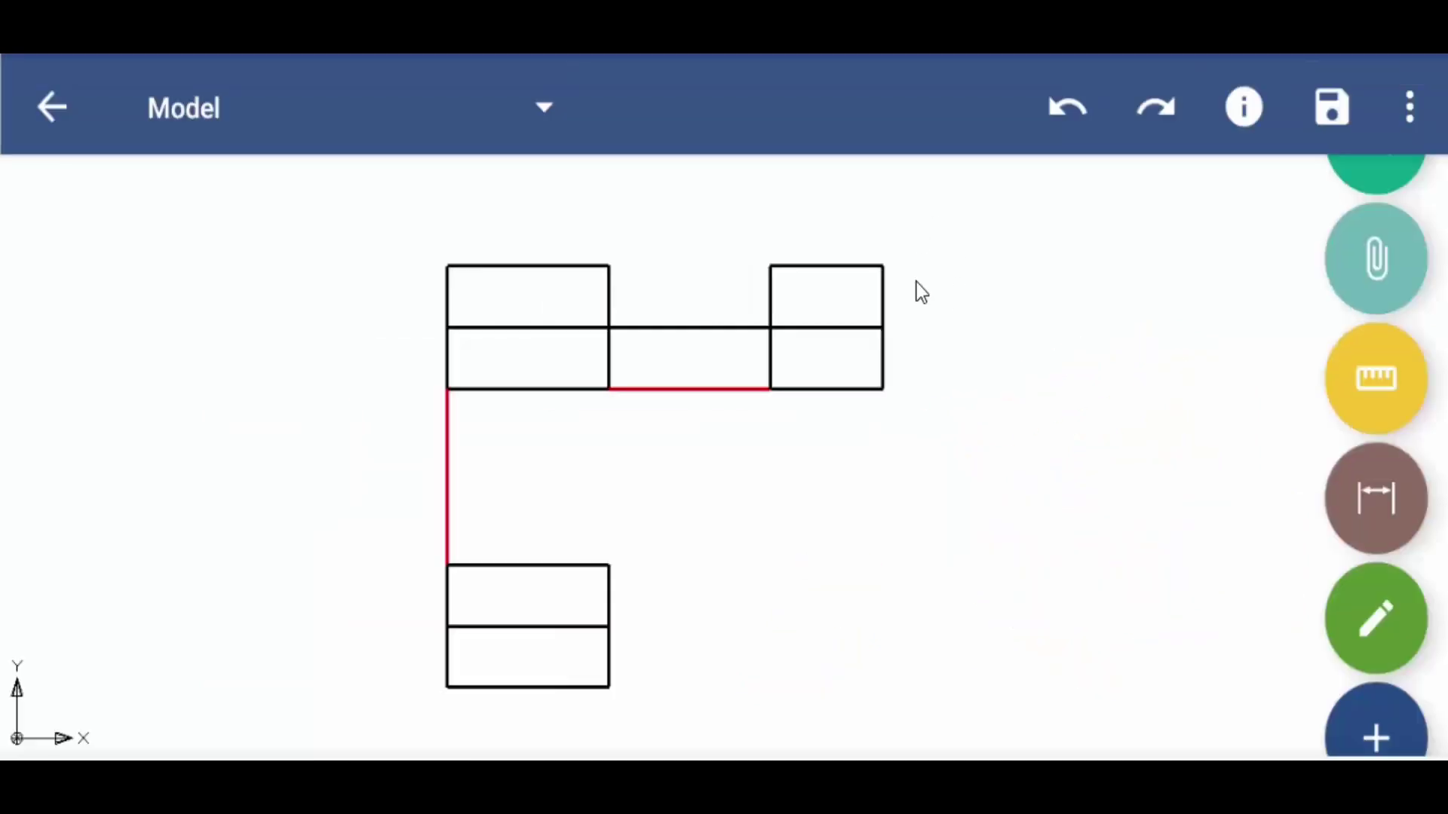
Step: Draw a 35 mm vertical line straight down from the right square's top edge midpoint
left_click(1364, 713)
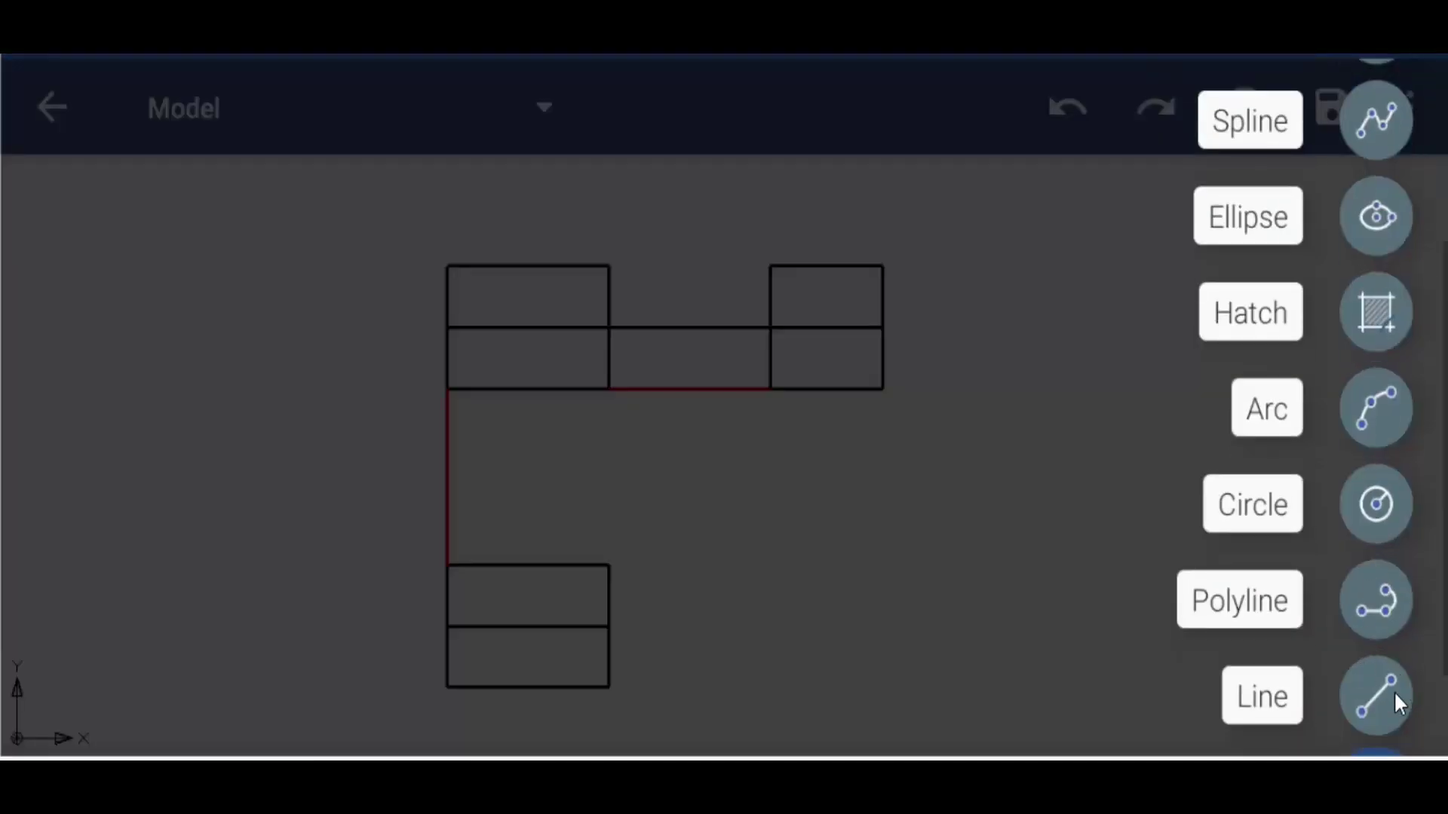
left_click(1380, 700)
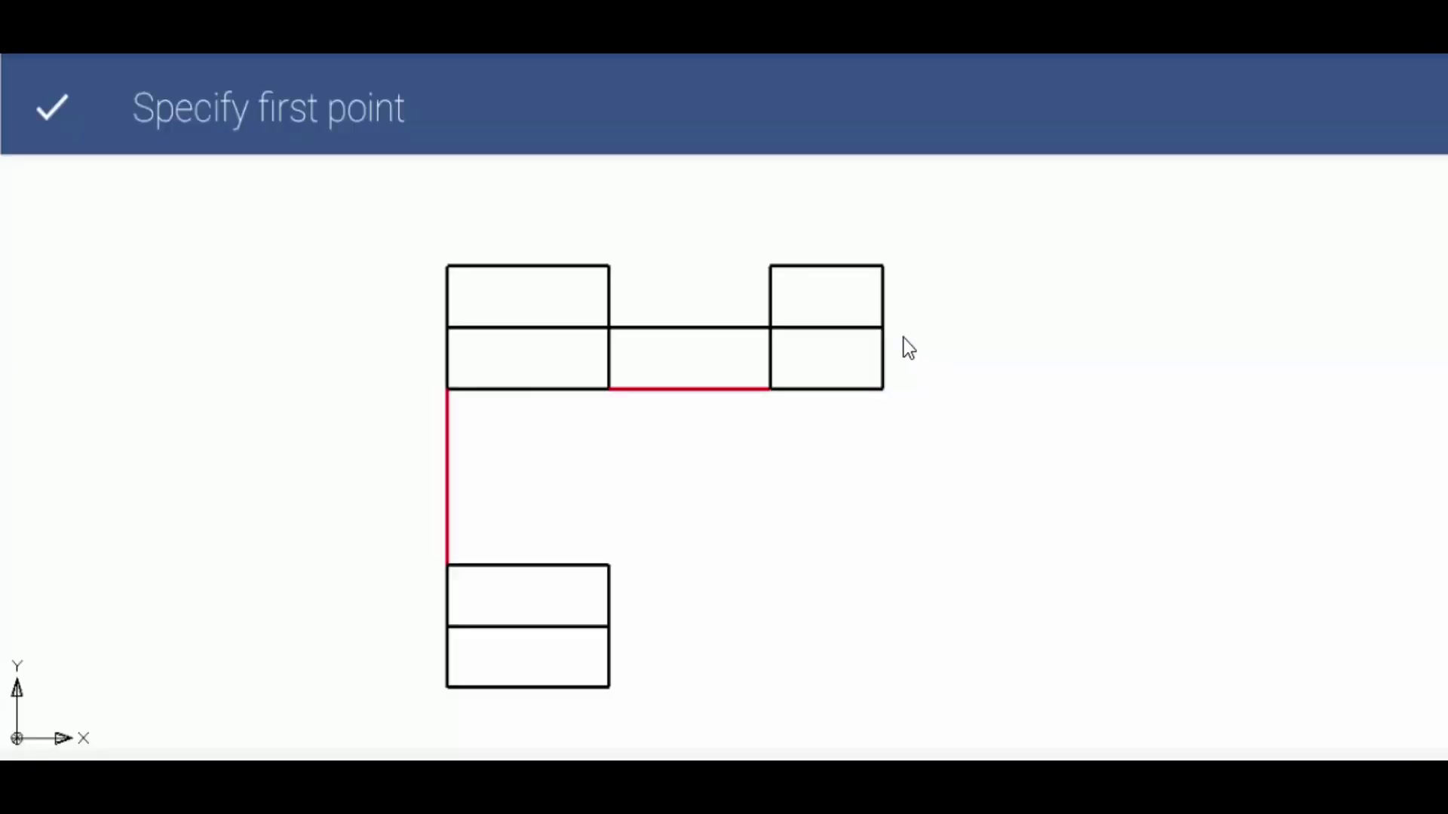
left_click(823, 267)
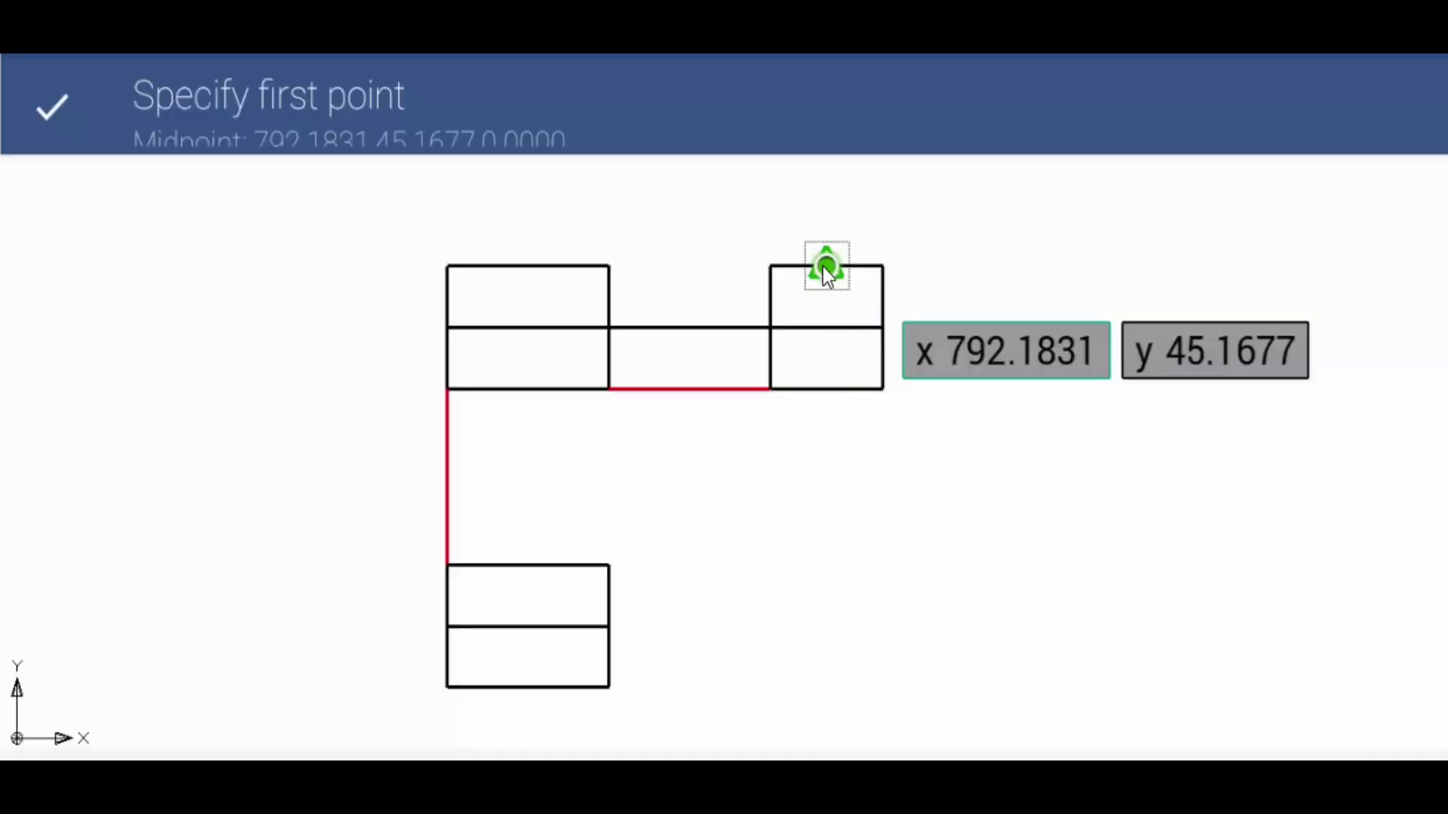
left_click(828, 337)
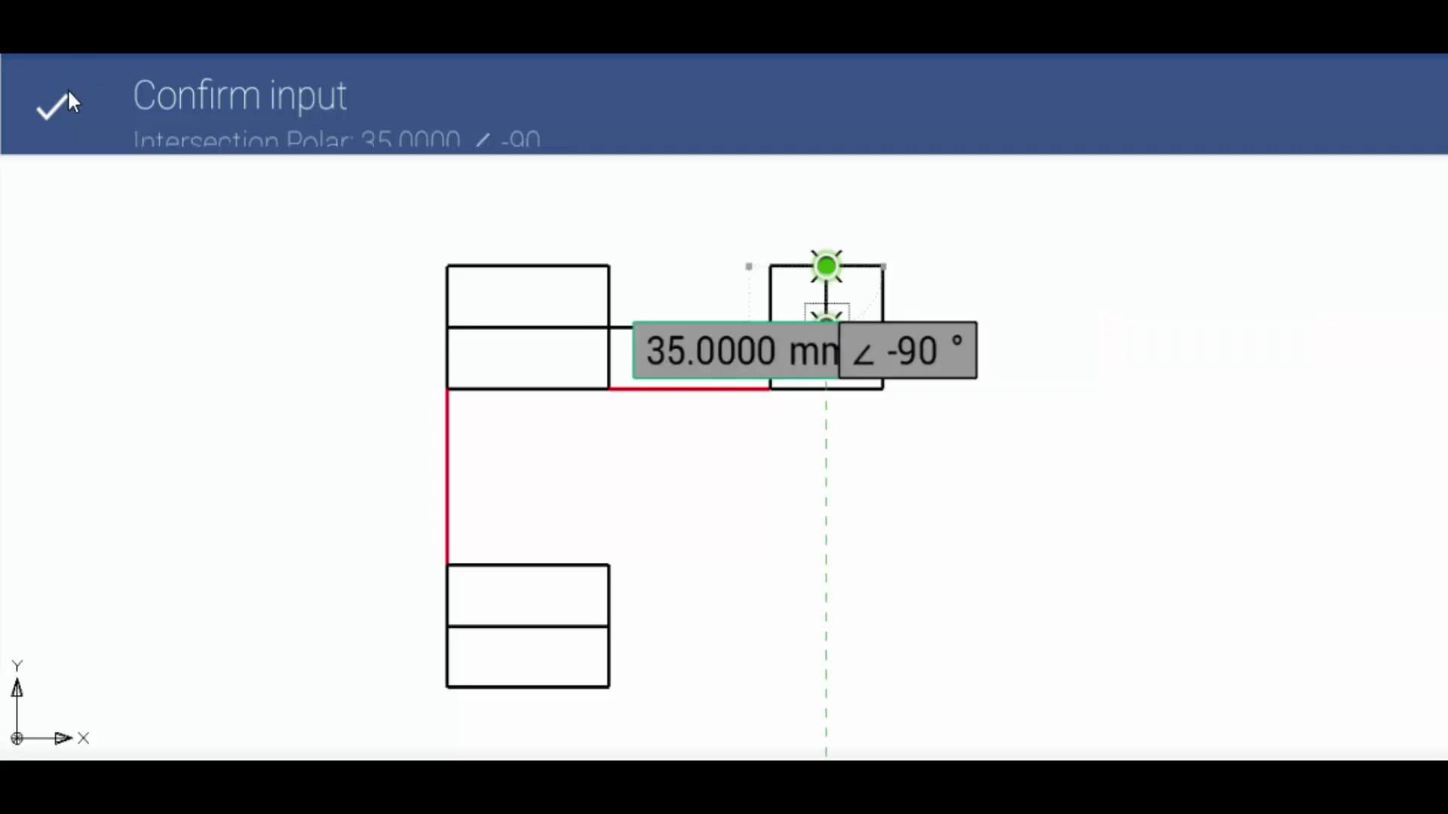
left_click(62, 111)
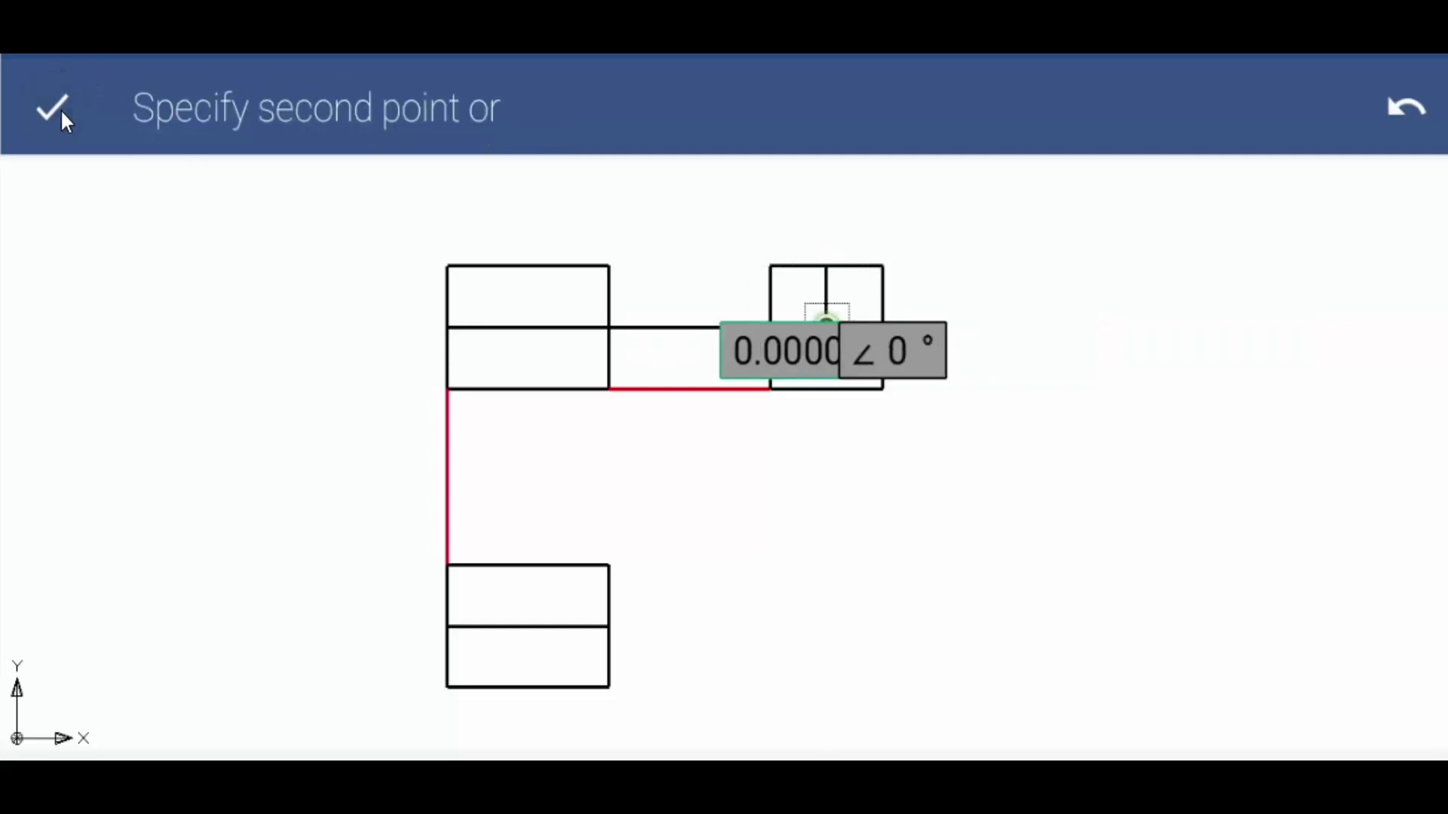
left_click(62, 112)
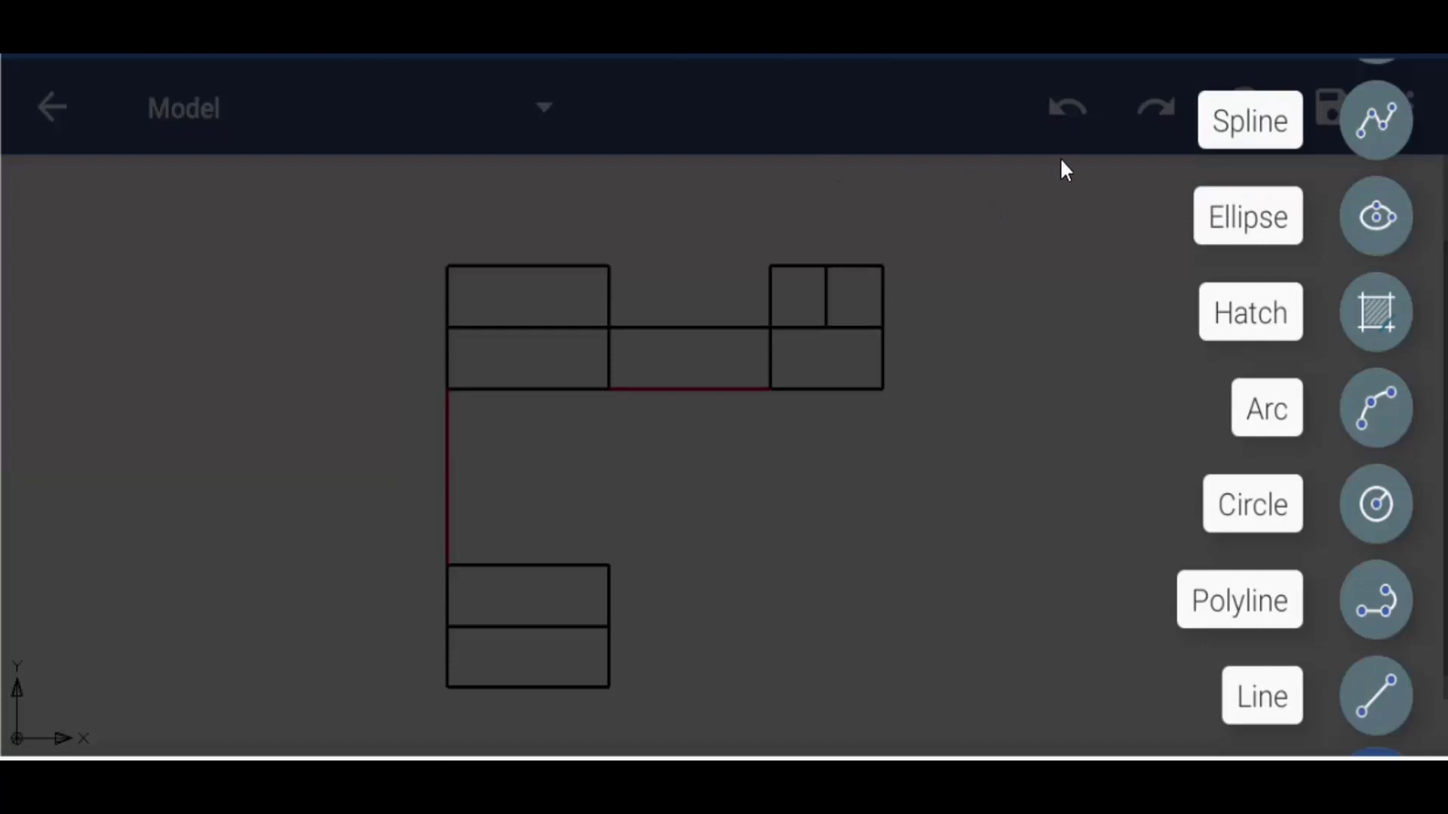
left_click(1086, 204)
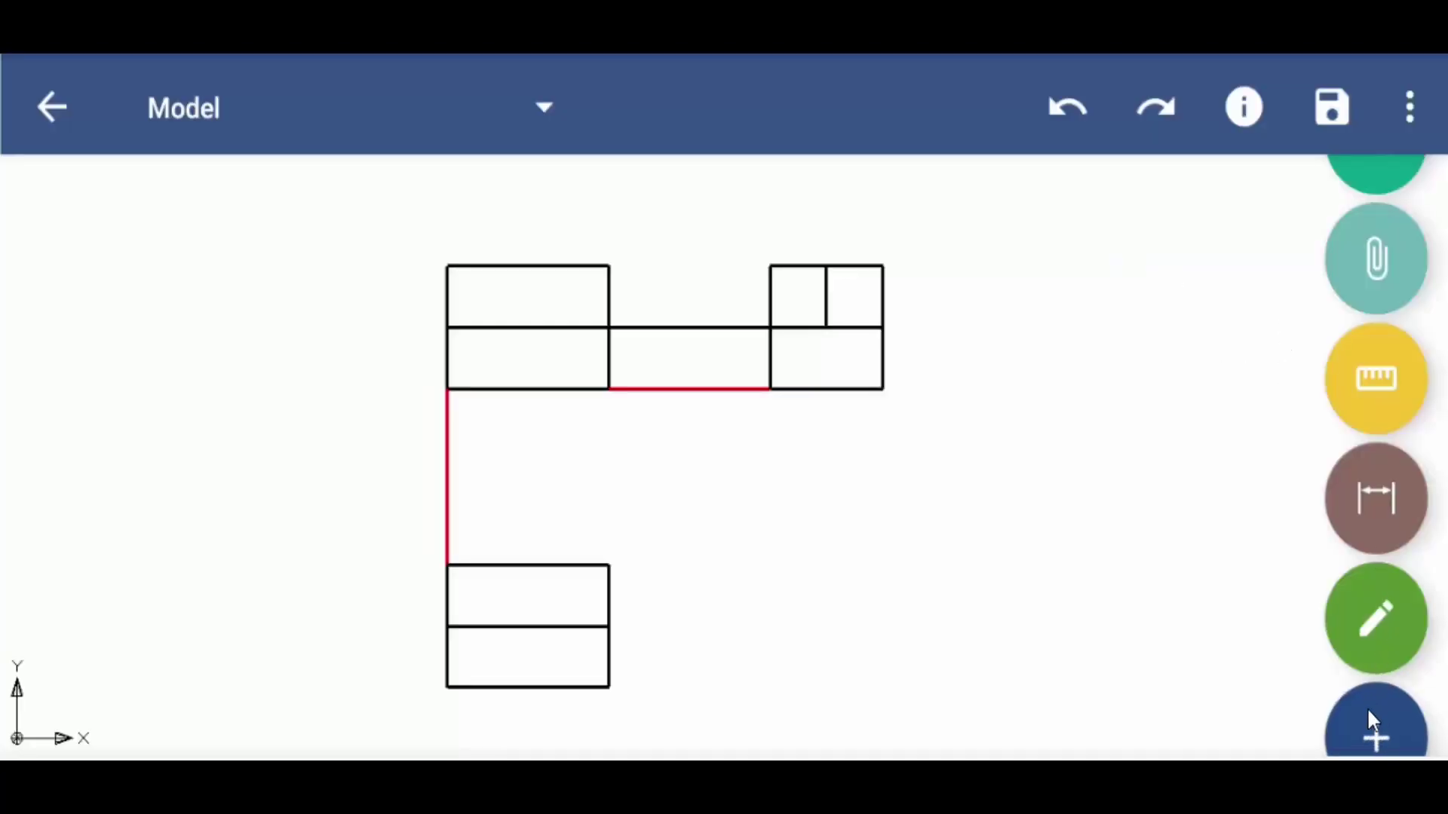
left_click(1371, 621)
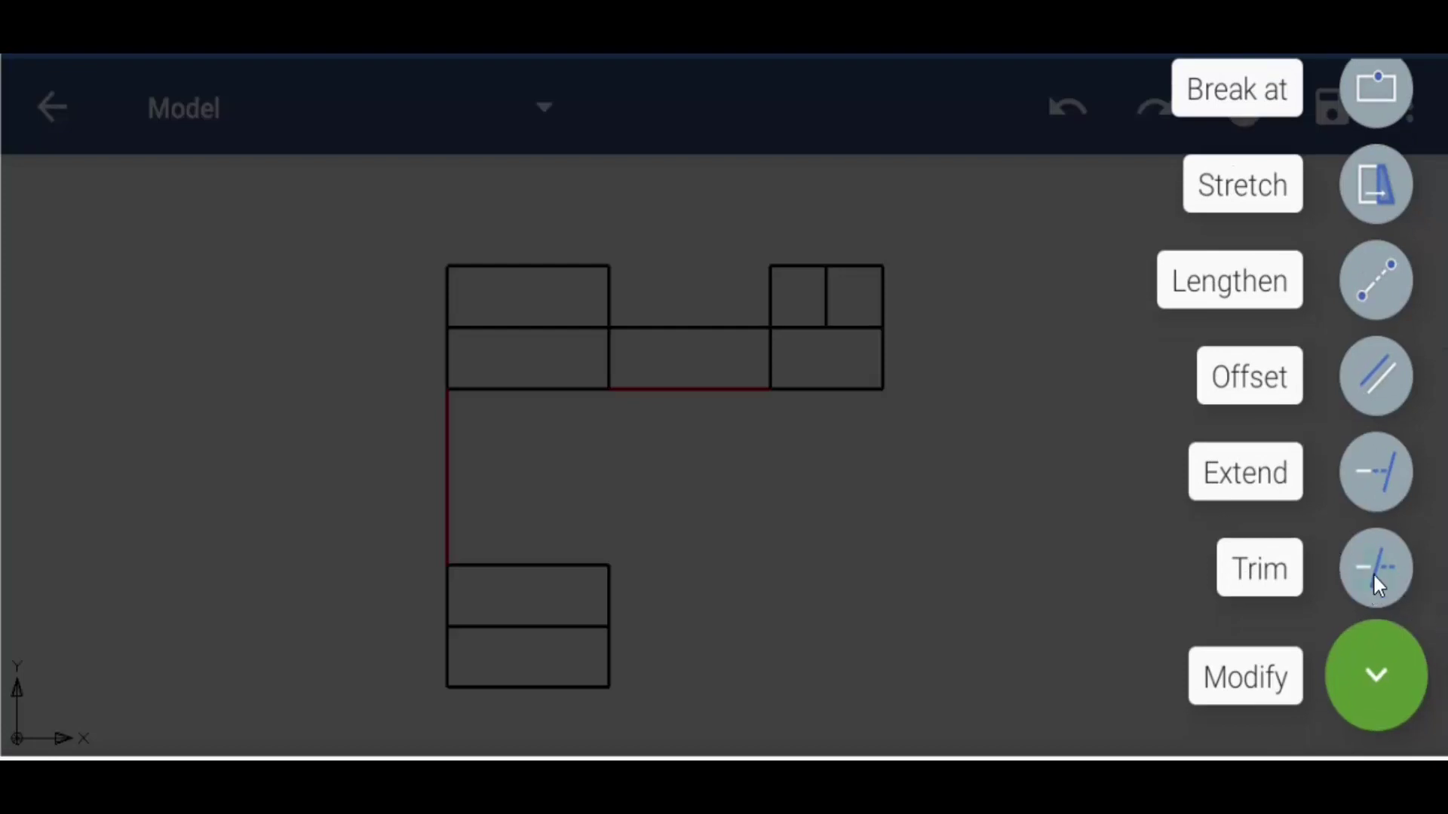
Step: Trim the line bridging the upper views and the right view's top-right quarter, leaving an L-shape
left_click(1372, 573)
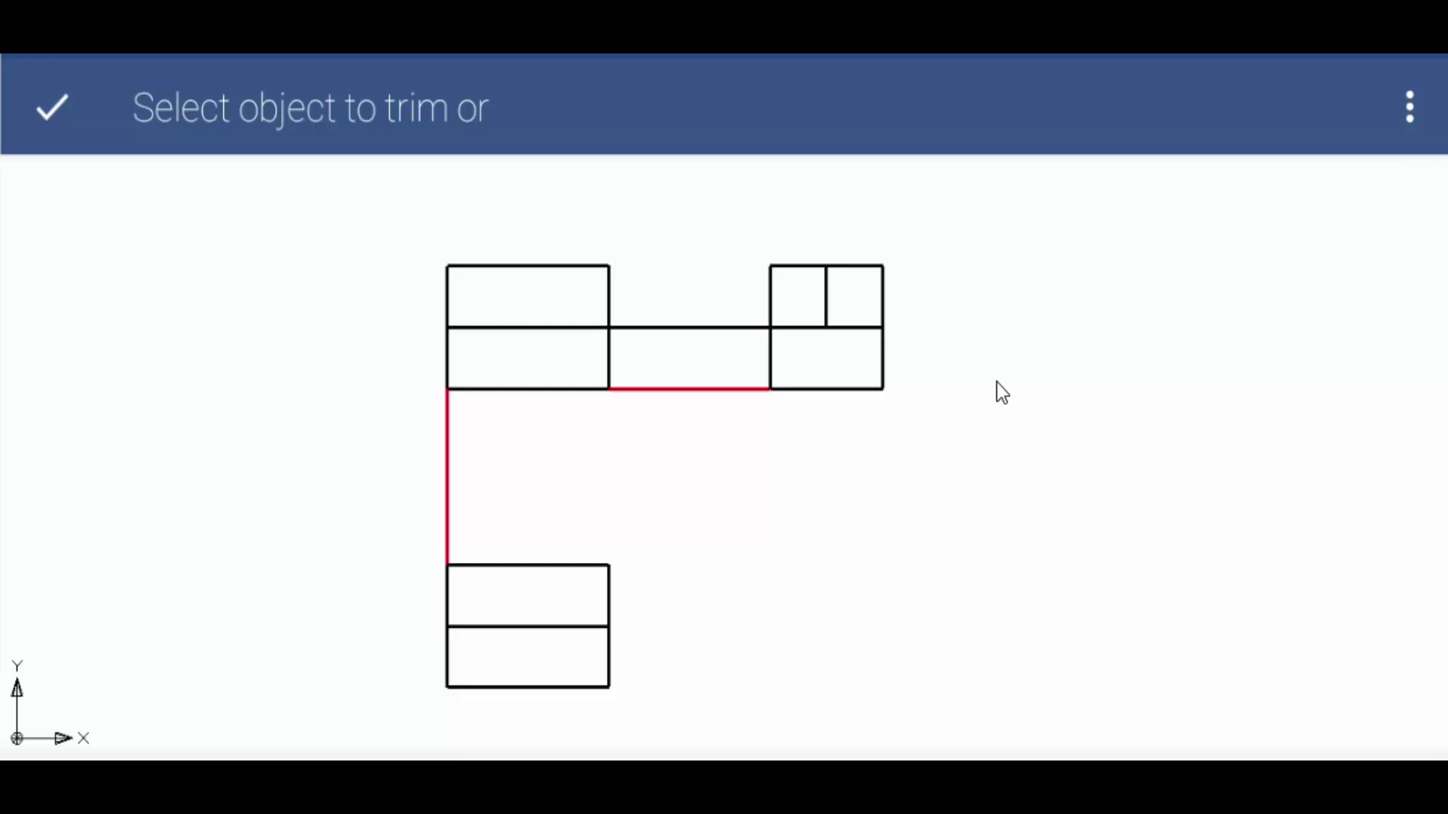
scroll(997, 382, "up", 2)
scroll(997, 381, "up", 2)
scroll(997, 381, "up", 1)
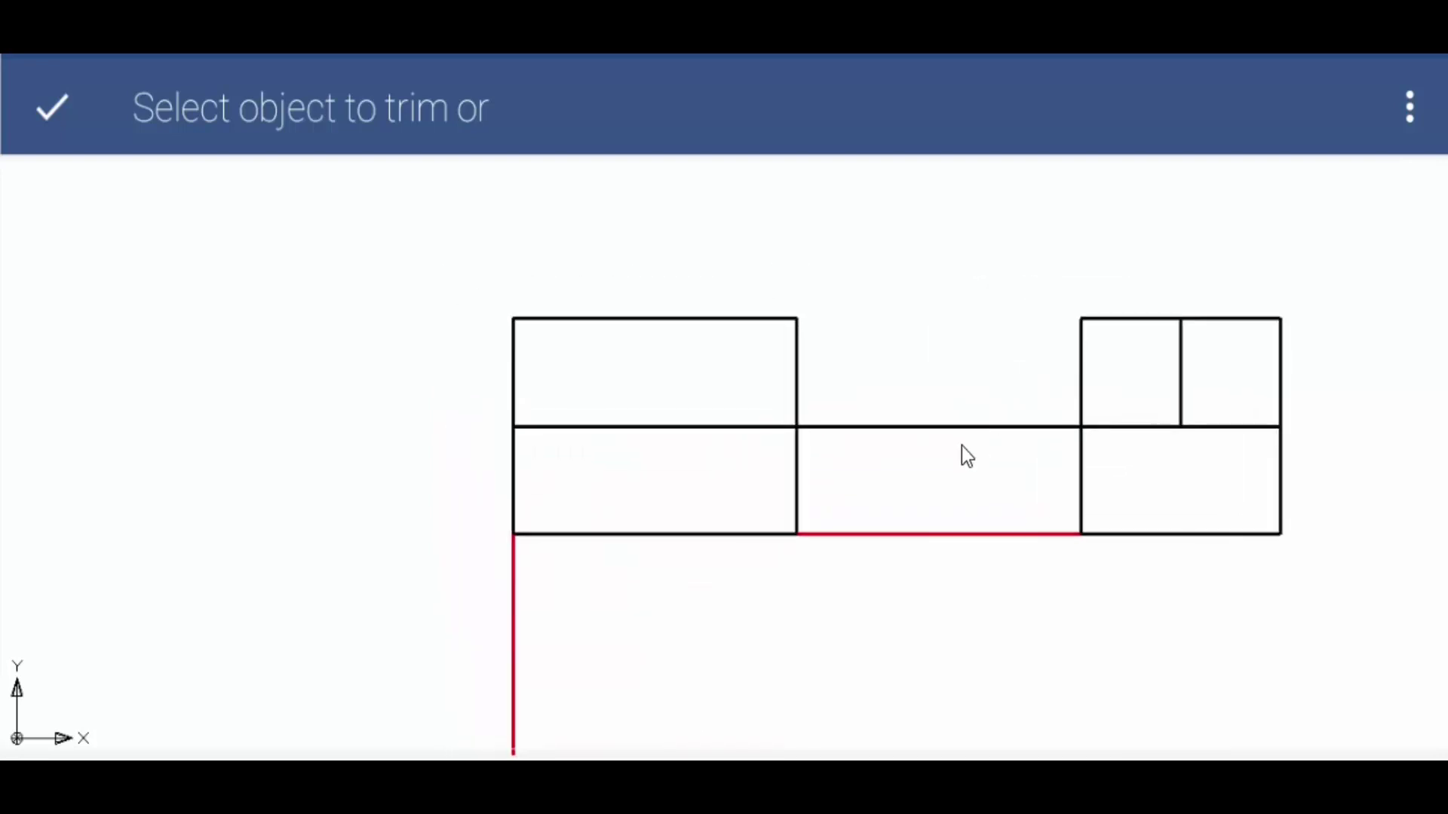
left_click(928, 427)
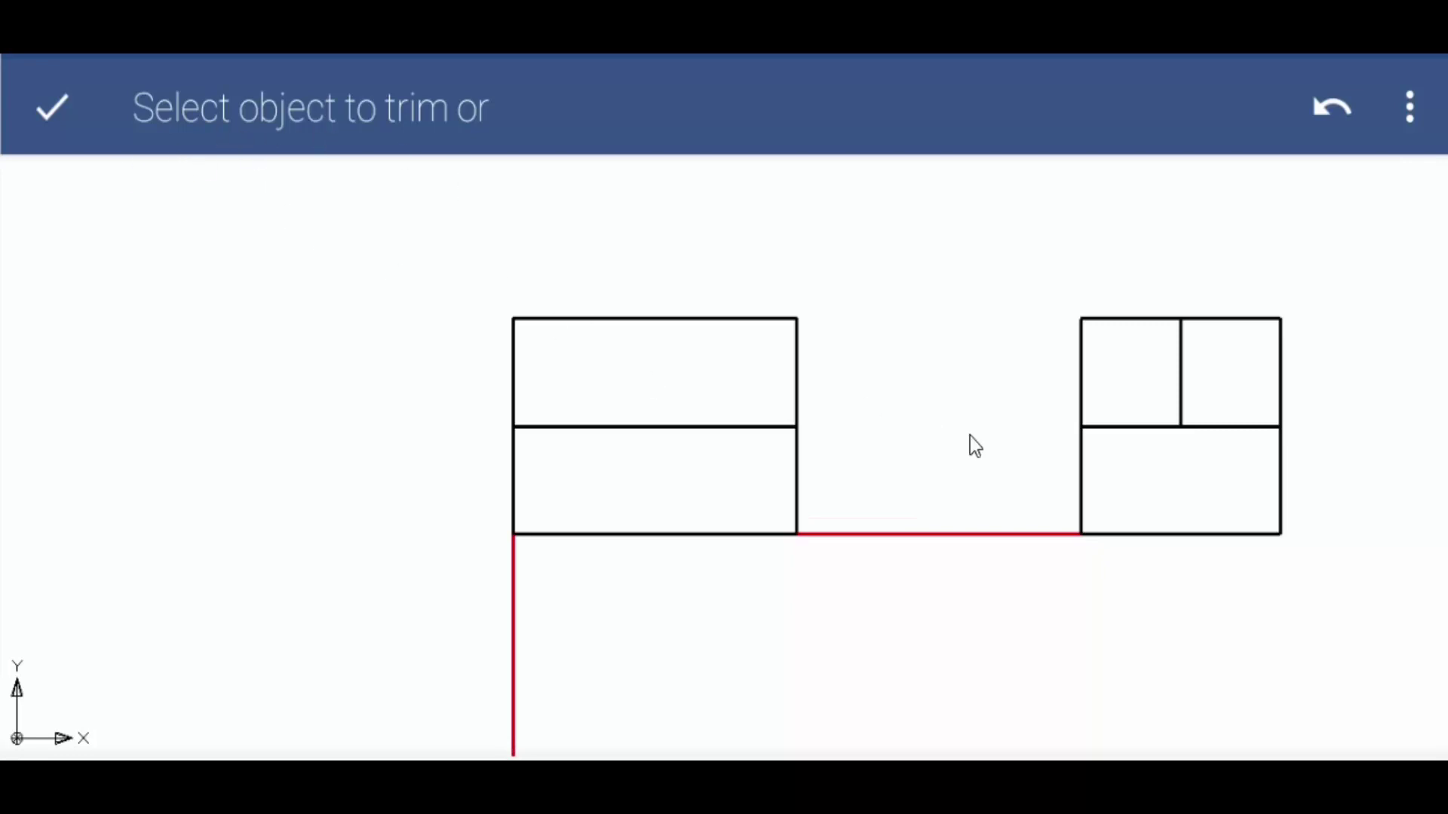
left_click(1141, 429)
left_click(1281, 400)
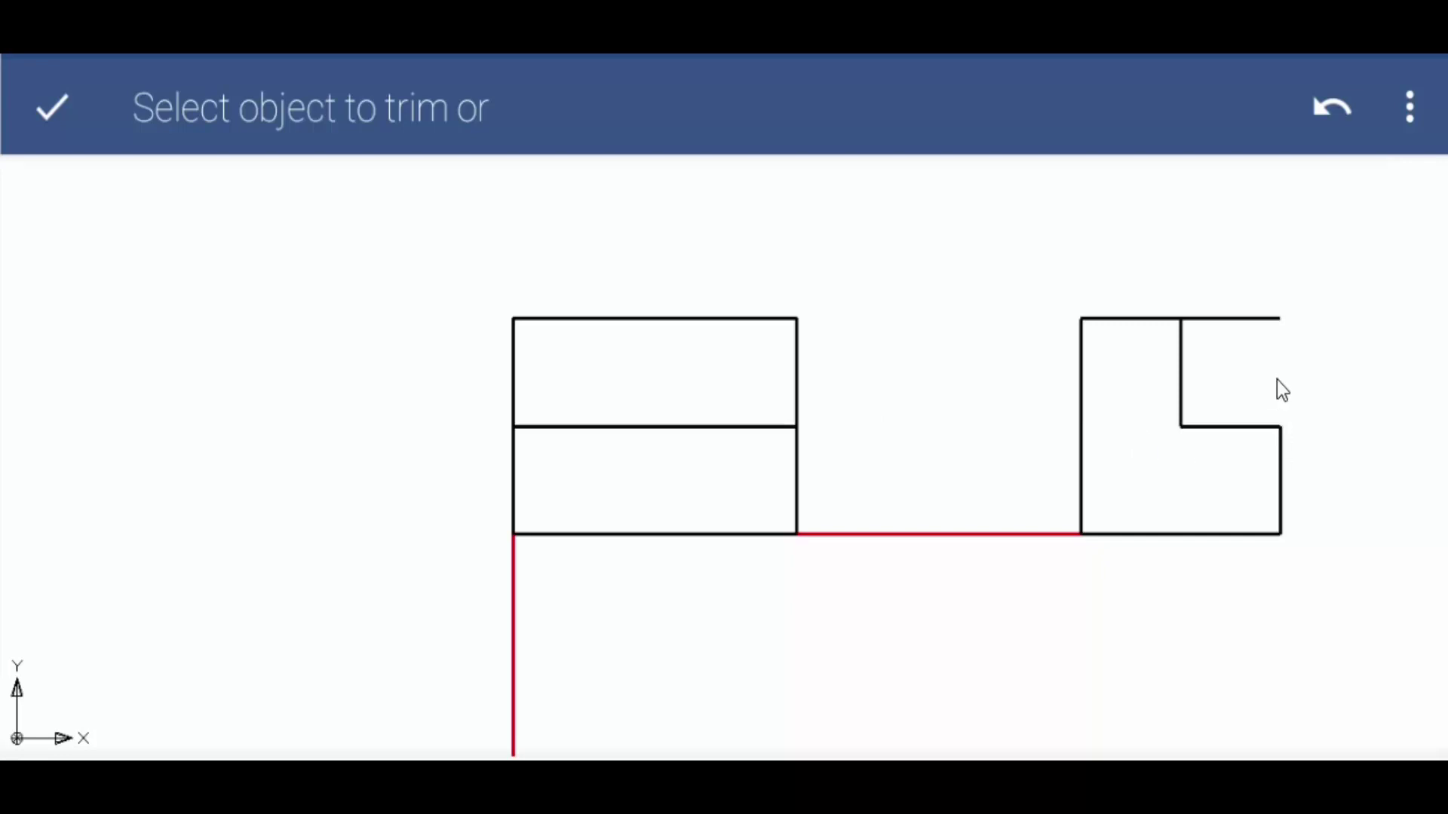
left_click(1244, 319)
scroll(1161, 356, "down", 3)
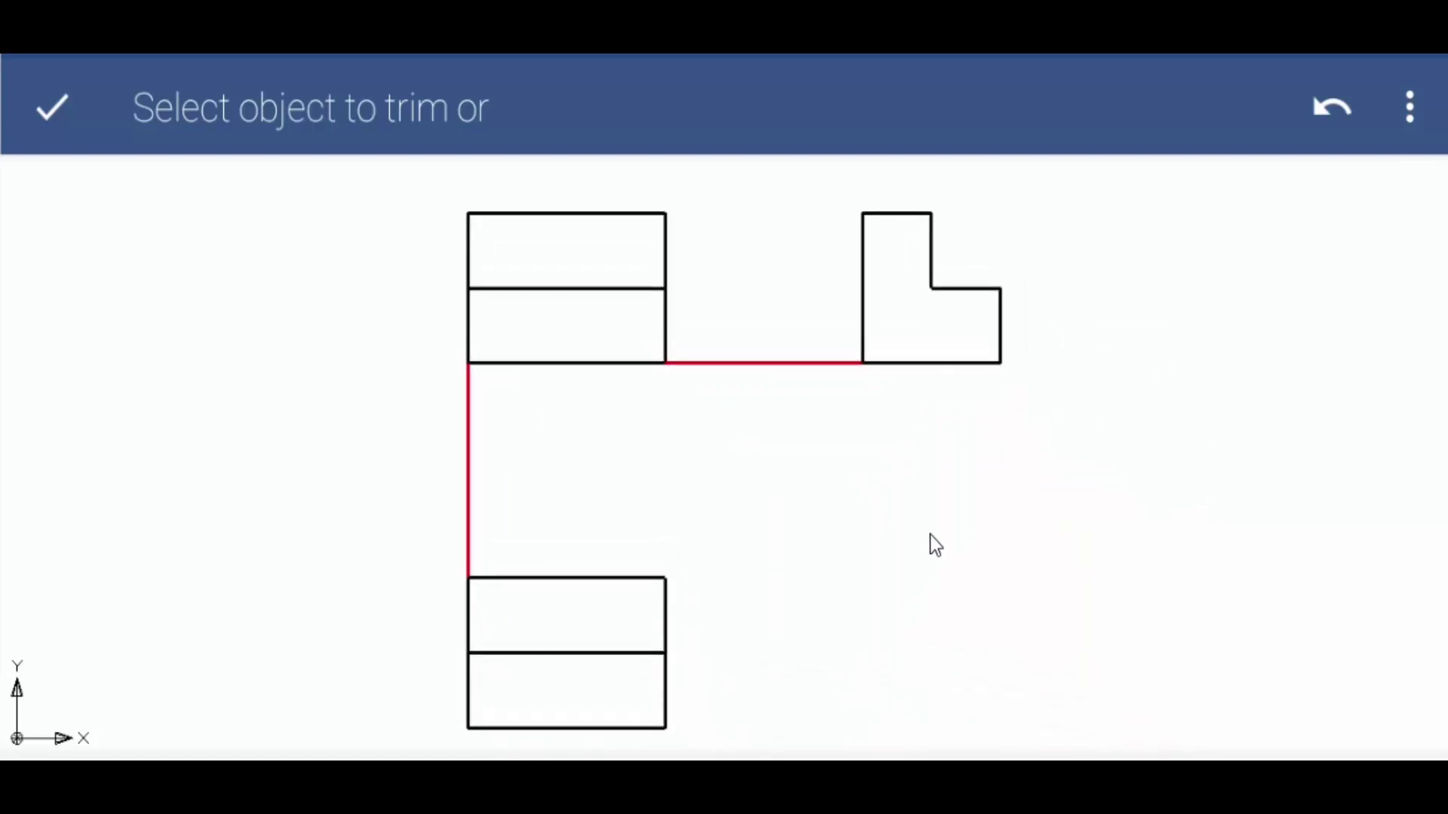